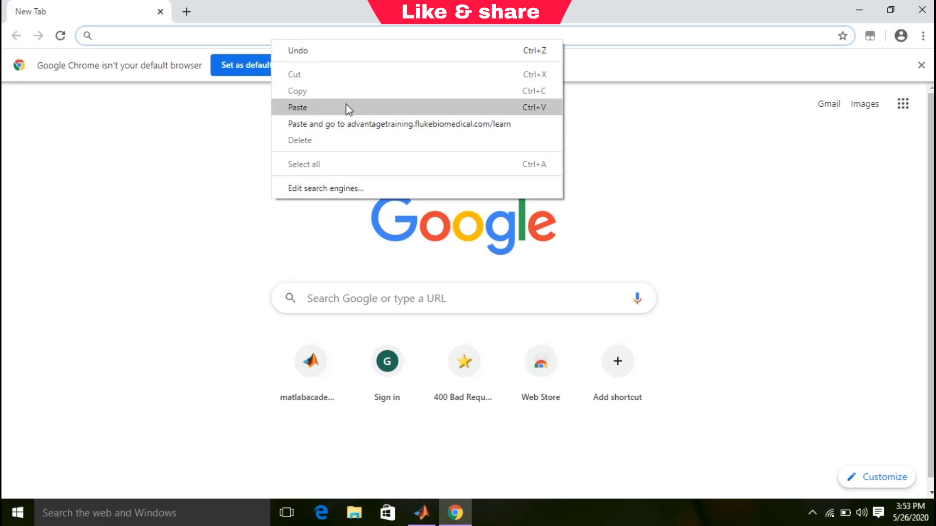
Paste advantagetraining.flukebiomedical.com/learn into the address bar and load the welcome page.
left_click(349, 108)
key("Return")
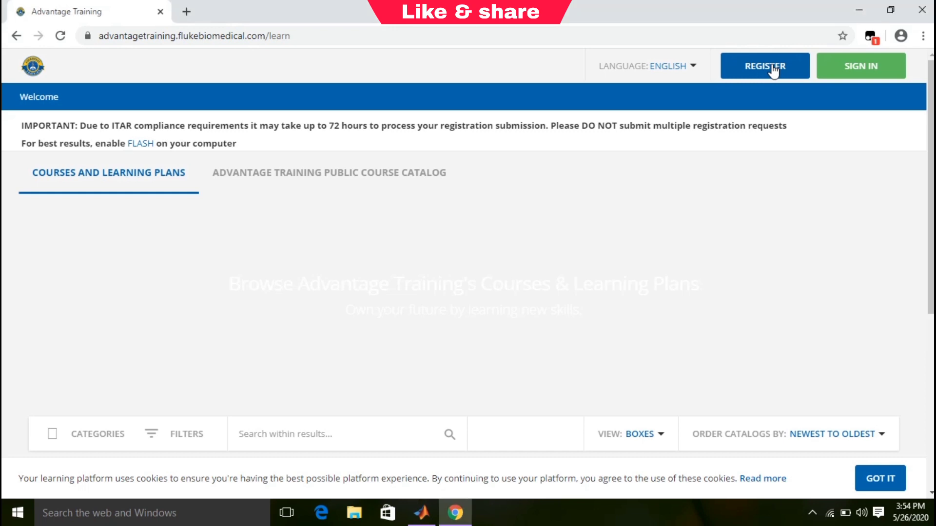
Start a new registration and enter the account username and e-mail address.
left_click(773, 69)
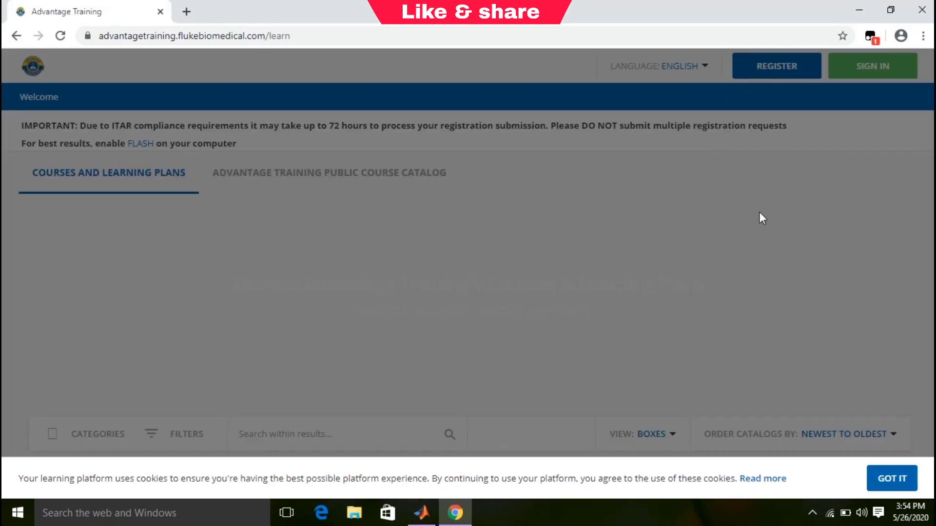
left_click(269, 203)
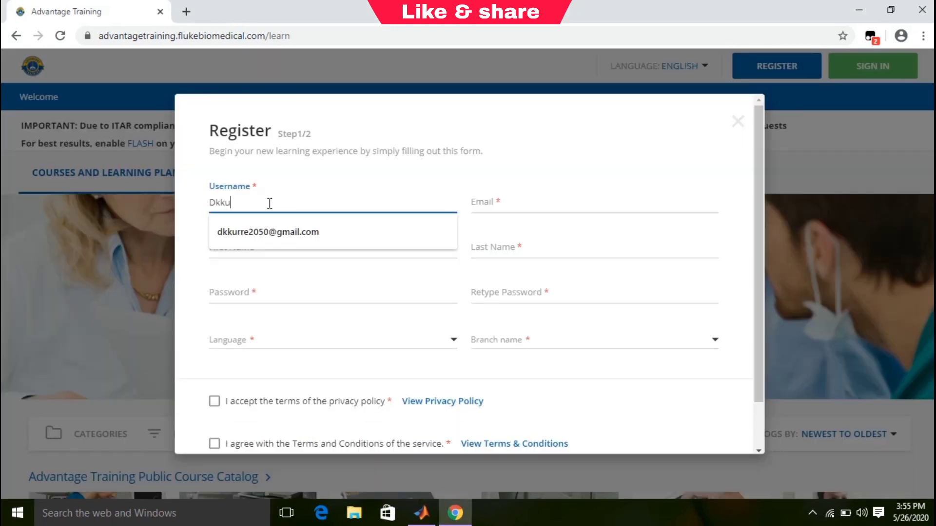
key("Tab")
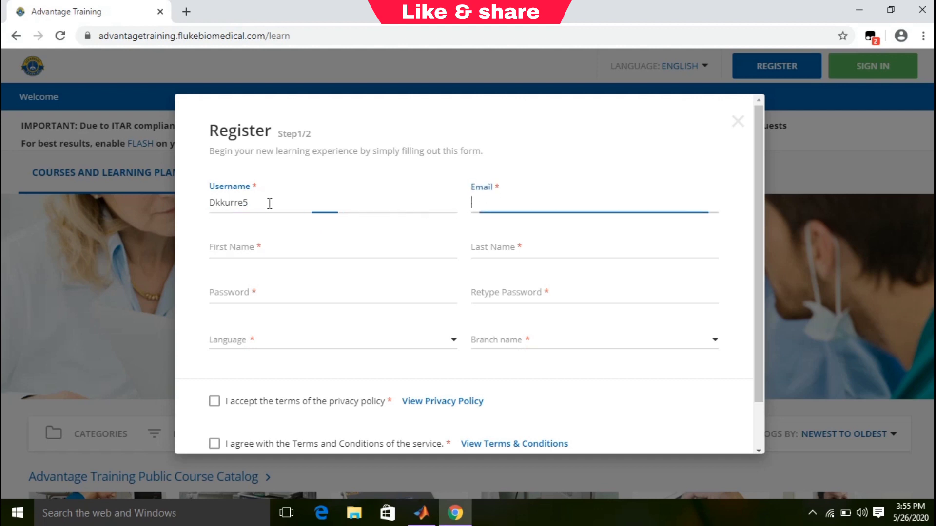
key("BackSpace")
key("BackSpace")
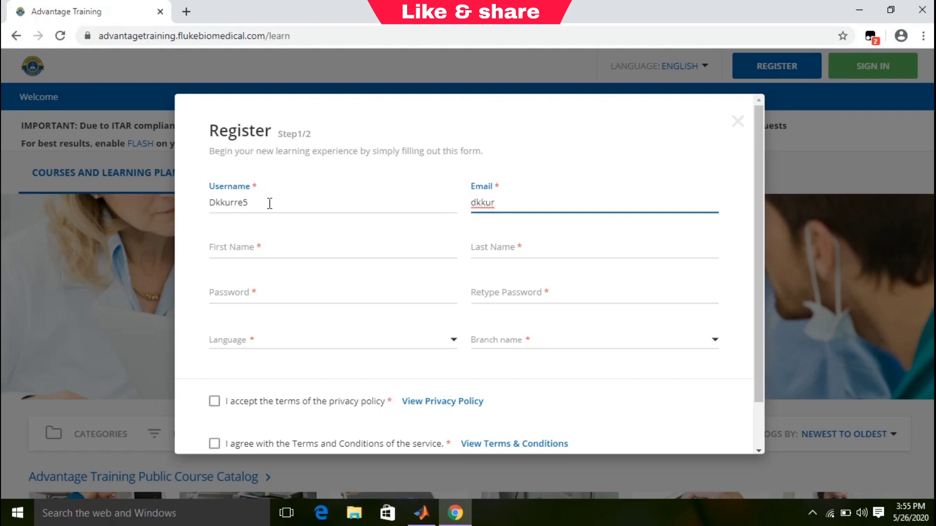
Fill in the first name, last name and account password fields.
key("Tab")
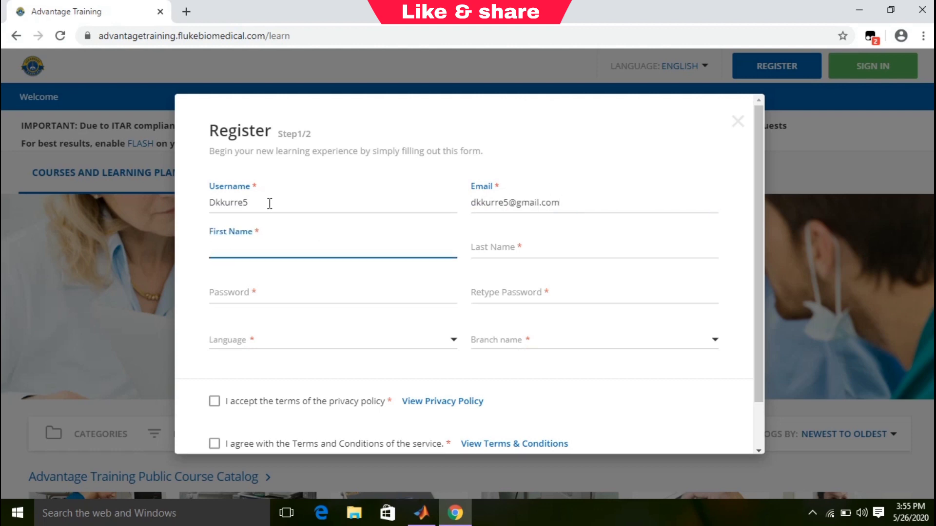
key("Tab")
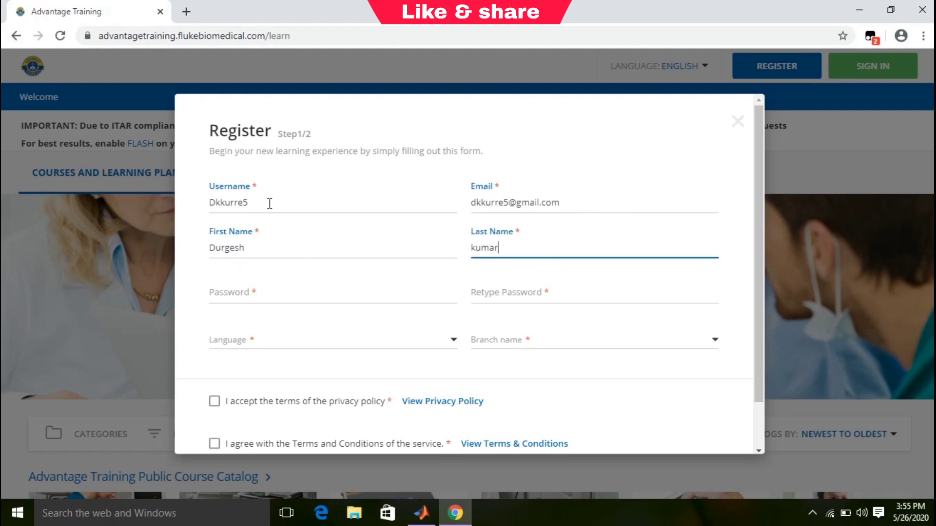
key("Tab")
type("*******")
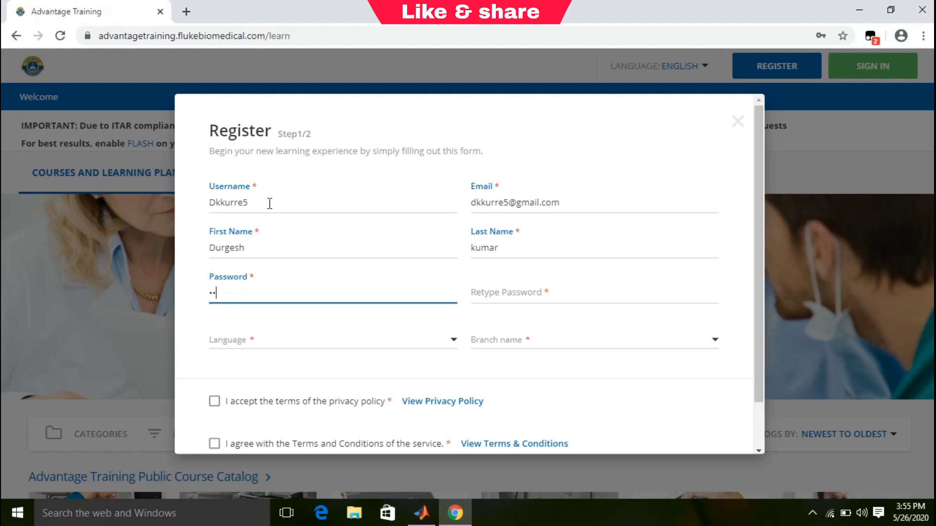
type("***")
key("Tab")
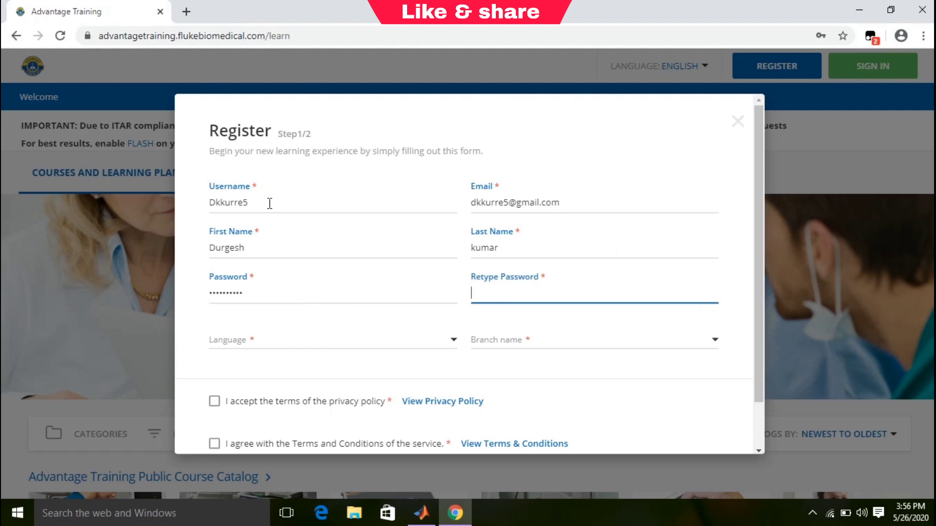
type("**********")
key("Tab")
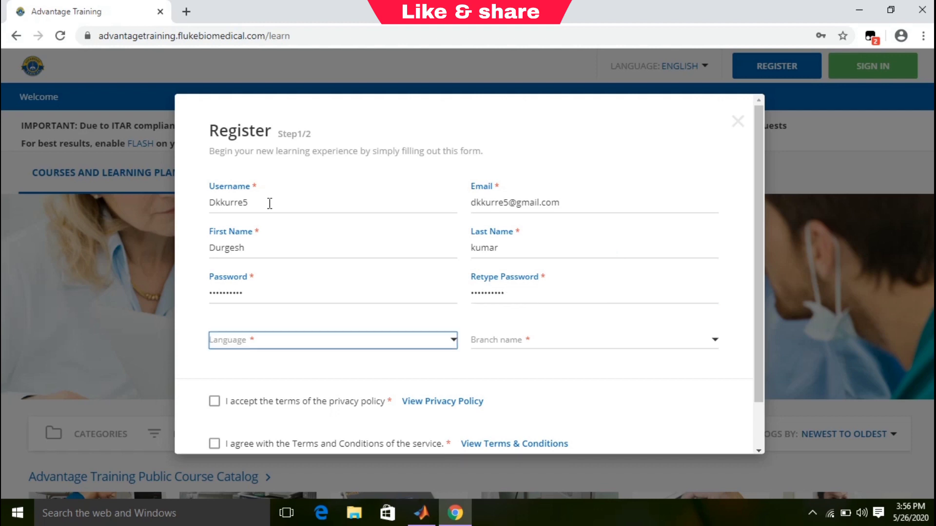
Choose English as the language and Customer/User as the branch.
left_click(438, 345)
left_click(251, 387)
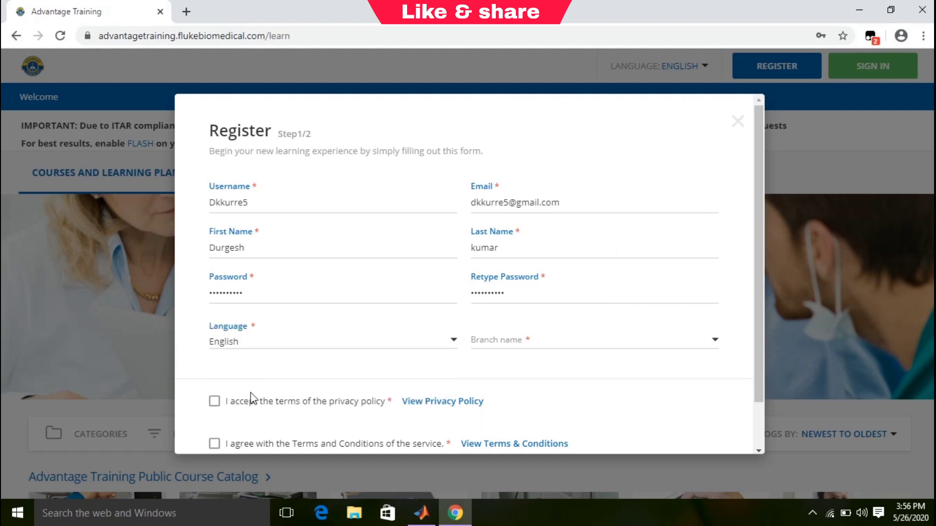
left_click(706, 350)
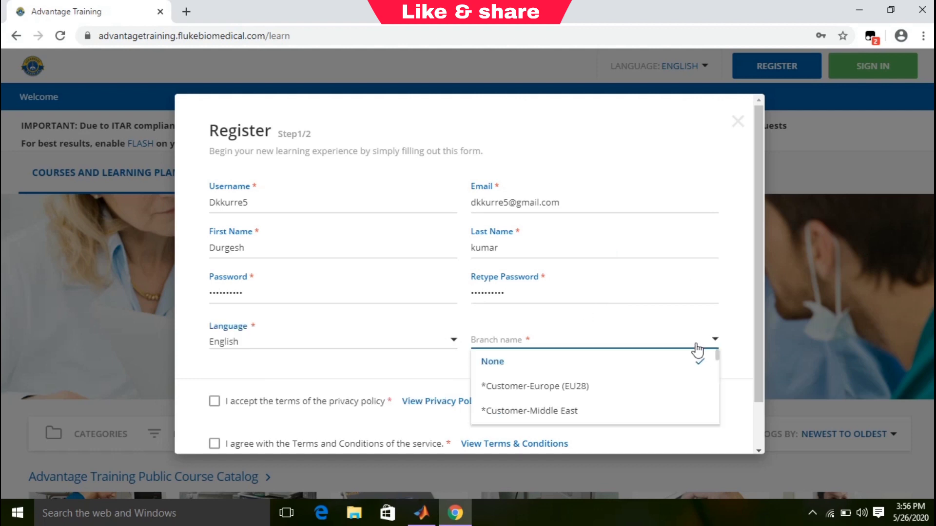
left_click(644, 387)
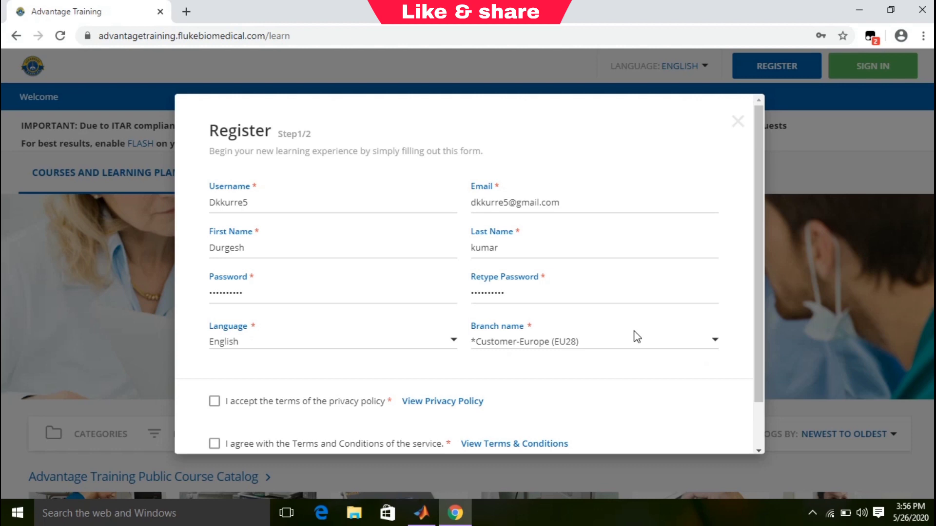
left_click(714, 340)
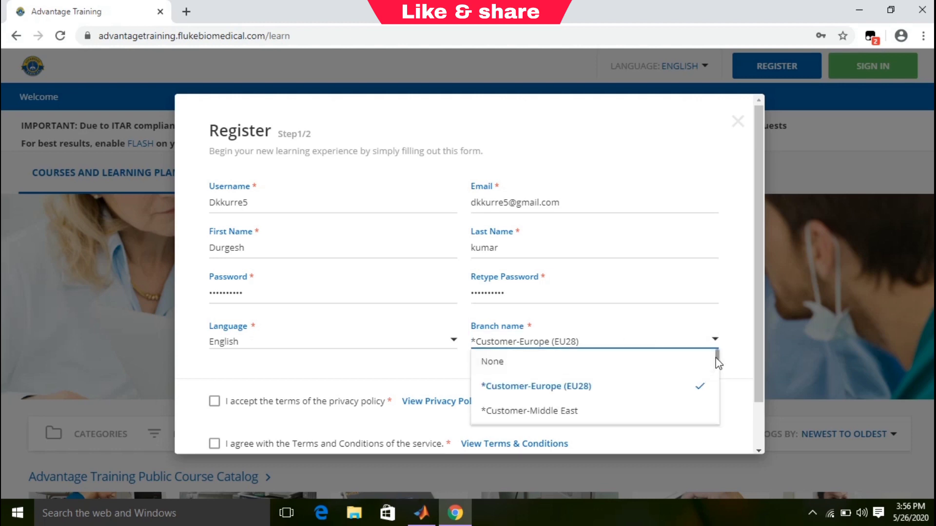
scroll(717, 367, "down", 5)
scroll(717, 367, "up", 4)
scroll(718, 368, "down", 1)
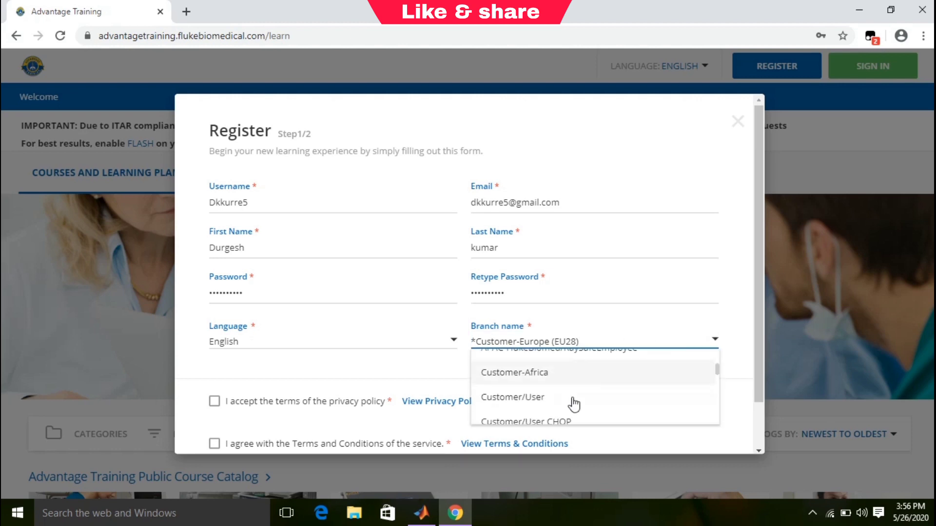
left_click(531, 397)
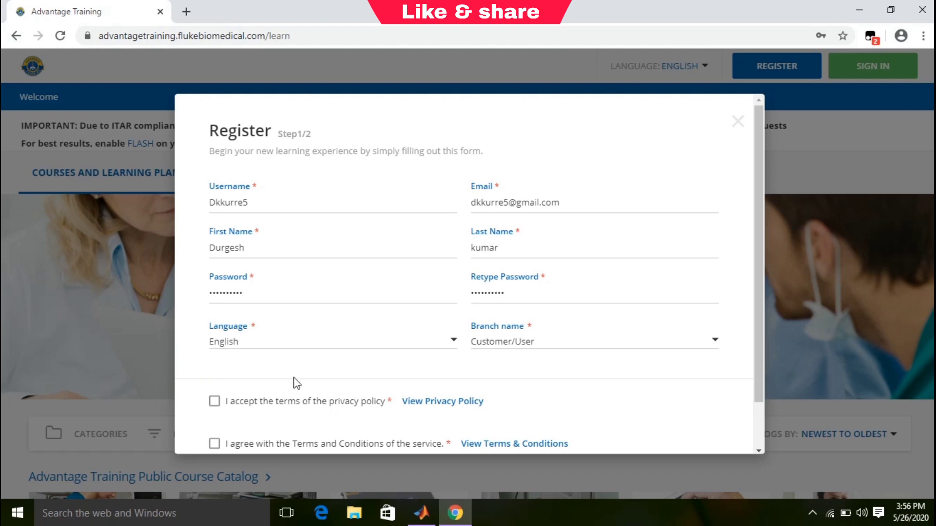
scroll(756, 368, "down", 2)
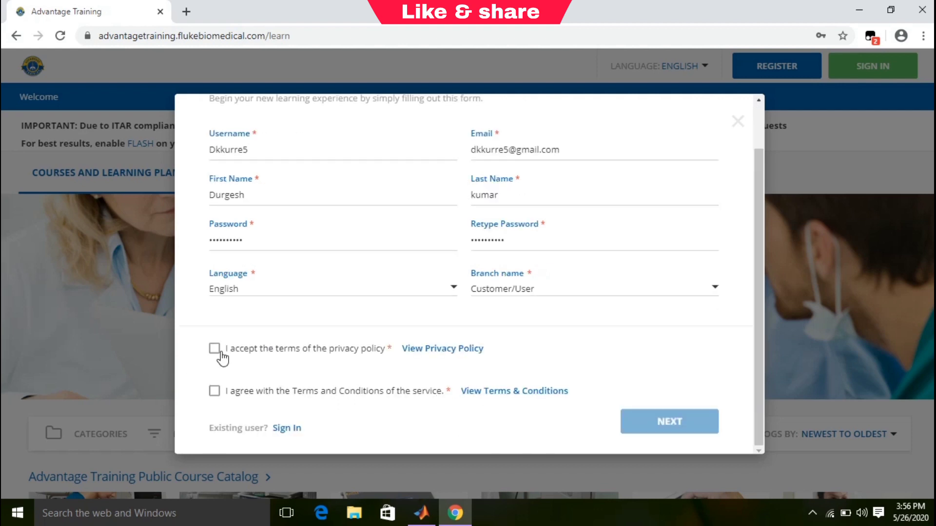
Accept the privacy policy and the Terms and Conditions, then continue to step 2.
left_click(214, 349)
left_click(214, 391)
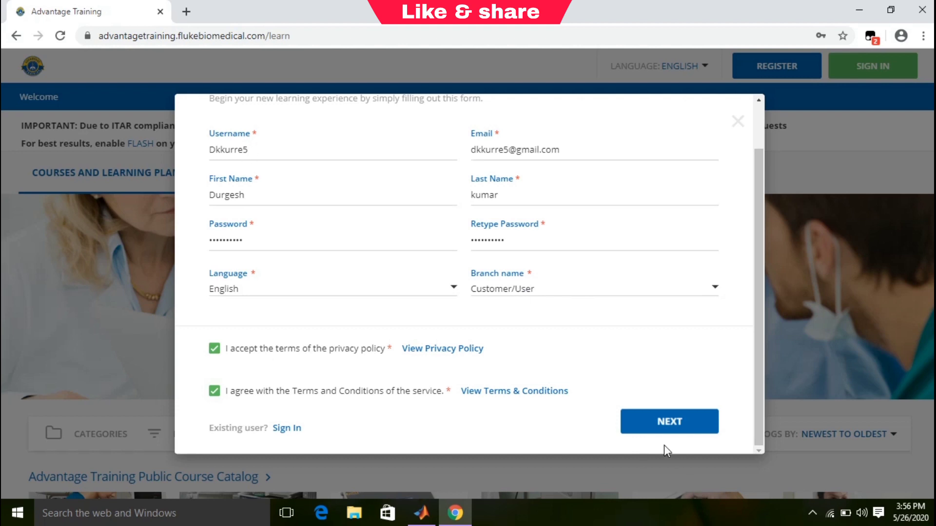
left_click(668, 422)
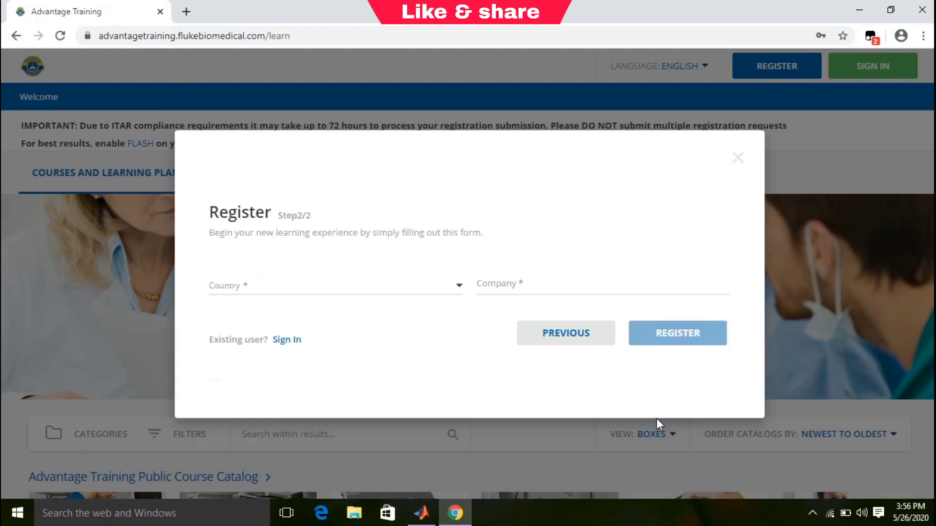
Pick INDIA from the Country list and enter 'Nit raipur' as the company.
left_click(380, 285)
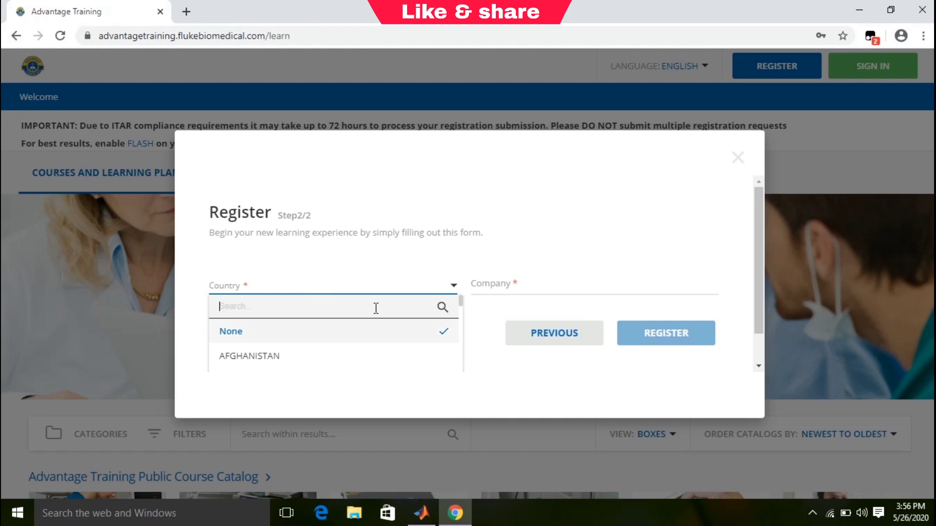
type("india")
left_click(442, 307)
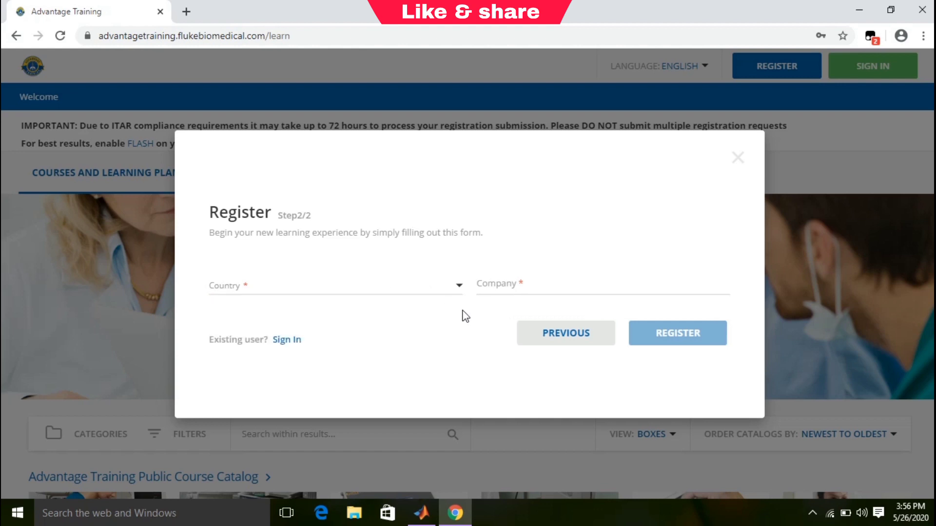
left_click(441, 291)
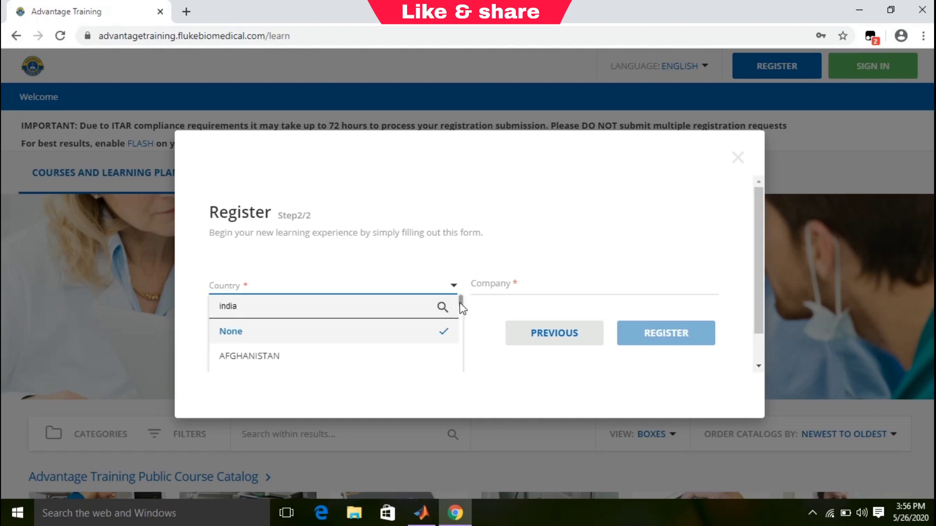
left_click_drag(460, 303, 461, 342)
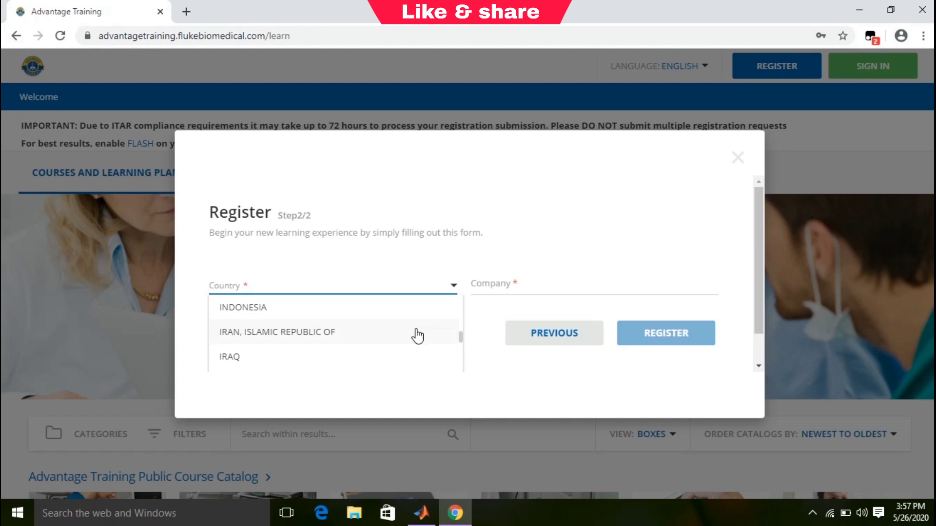
left_click_drag(461, 333, 462, 333)
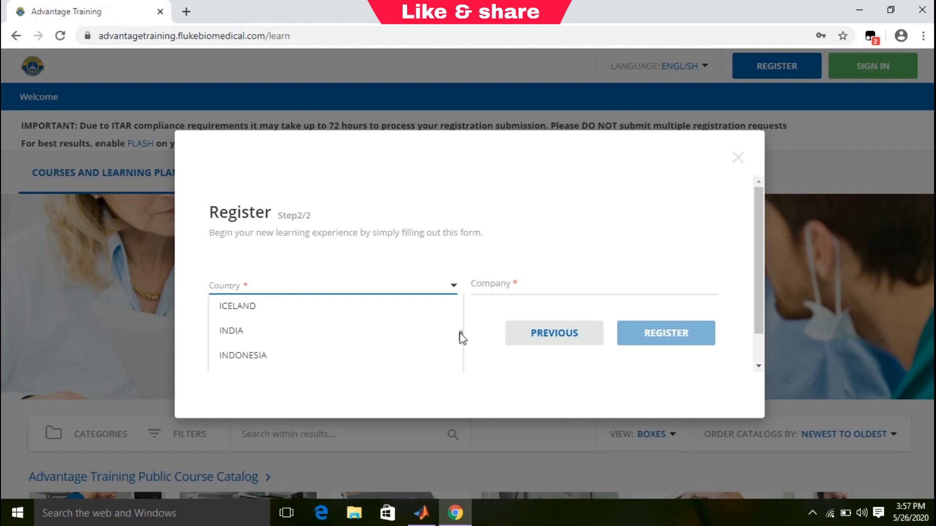
left_click(247, 331)
left_click(550, 287)
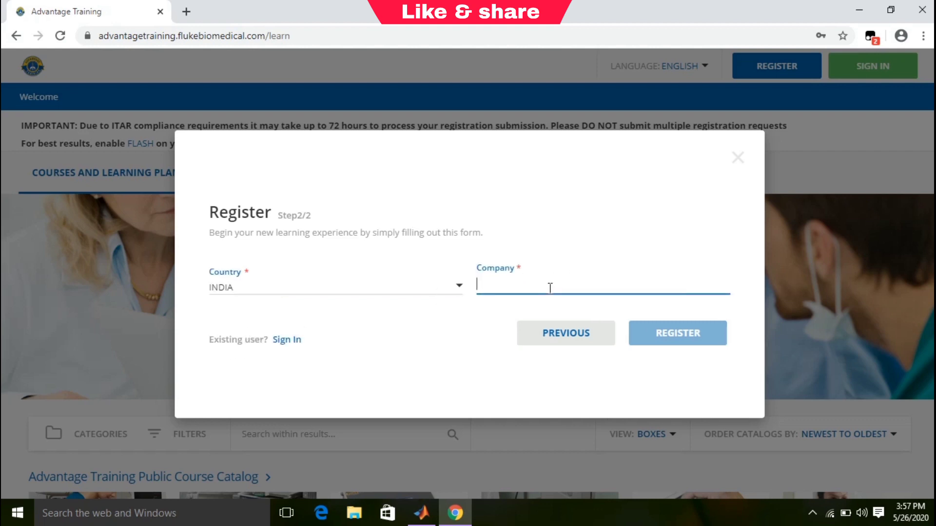
type("Nit r")
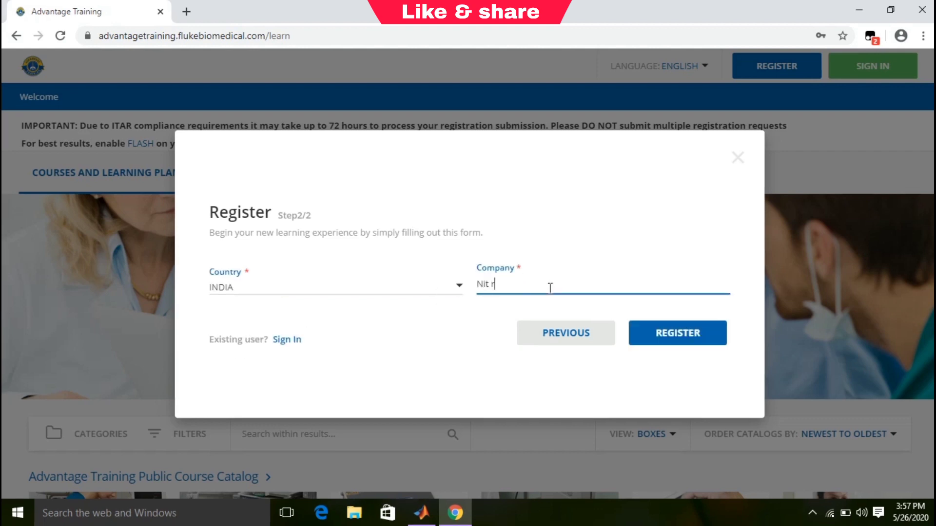
type("aipur")
left_click(416, 344)
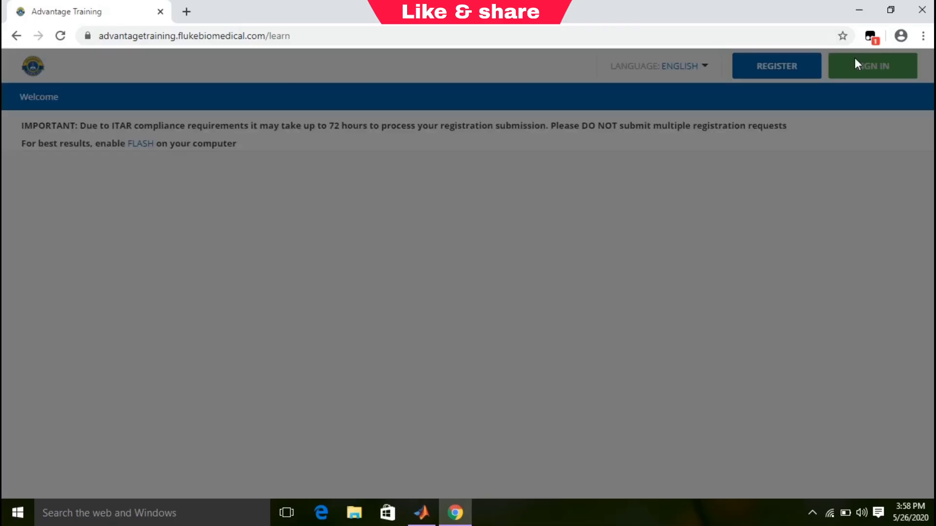
Sign in with the account username and password, then decline Chrome's notification request.
left_click(390, 226)
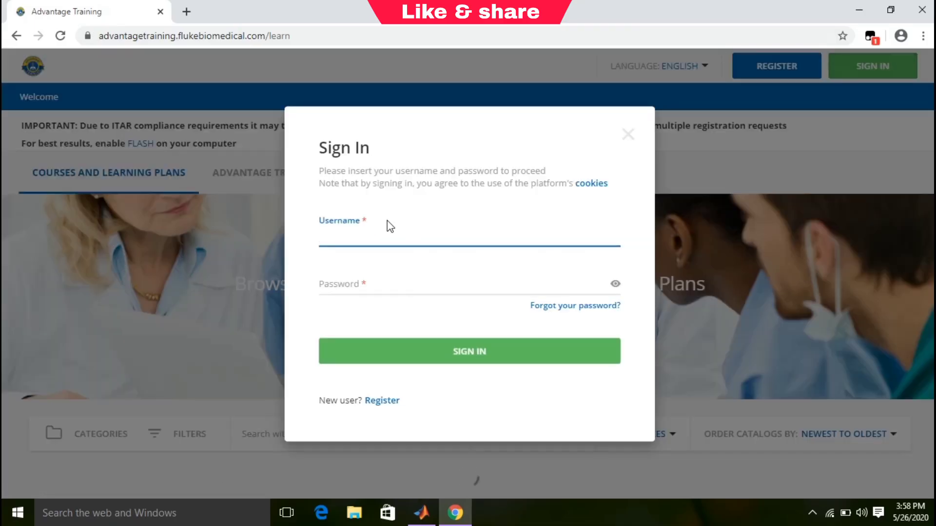
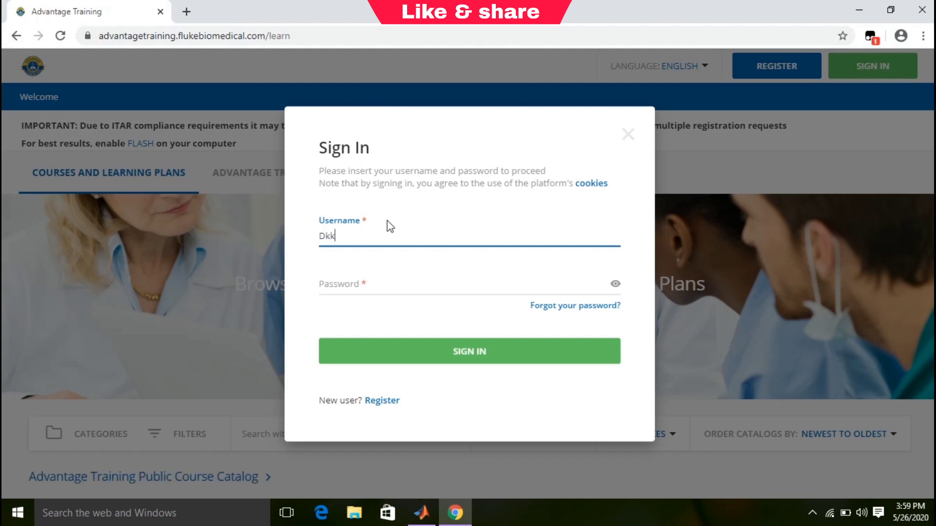
left_click(359, 282)
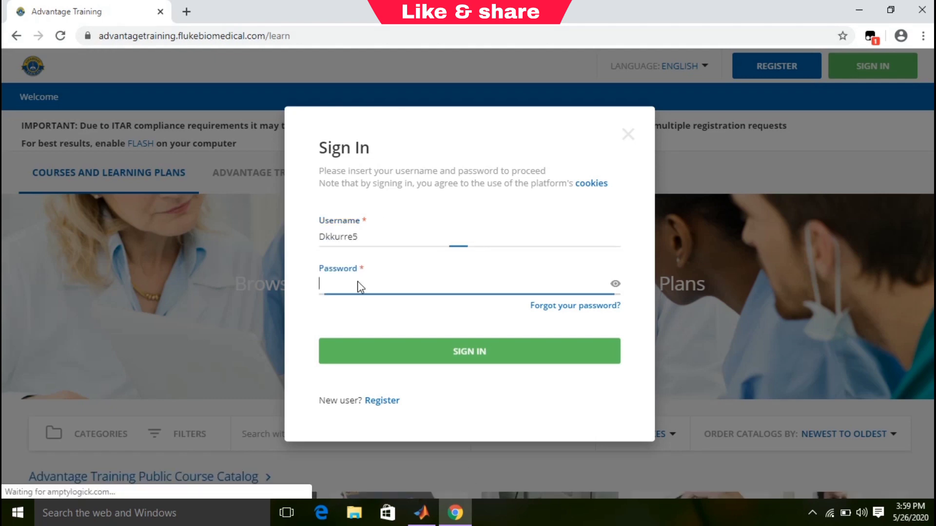
type("•")
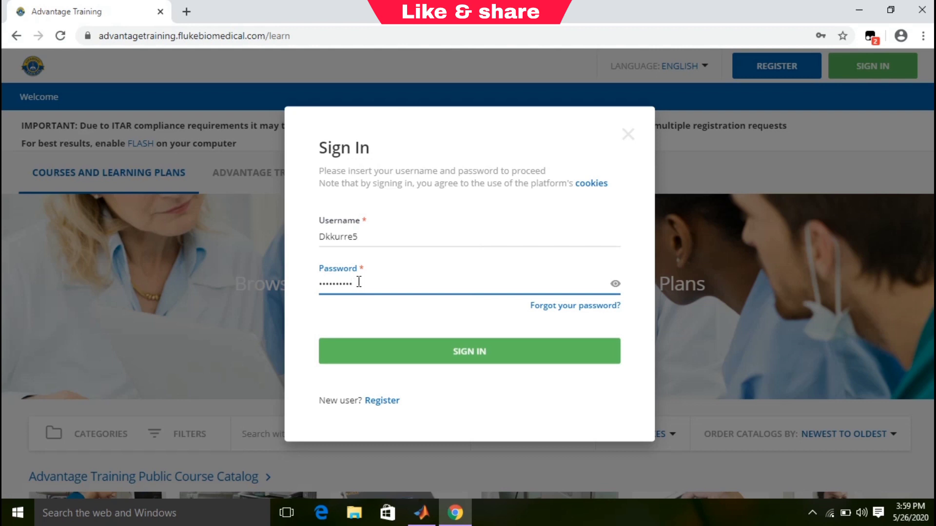
left_click(506, 354)
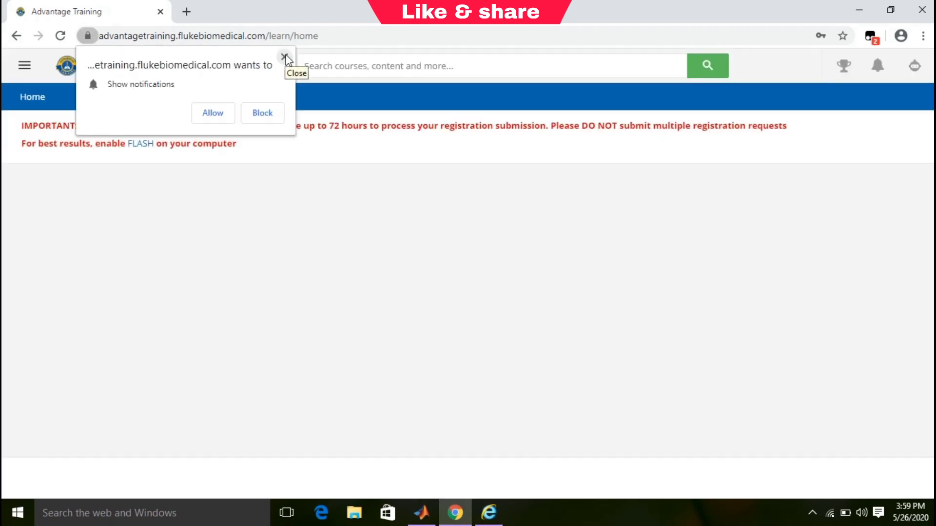
left_click(284, 58)
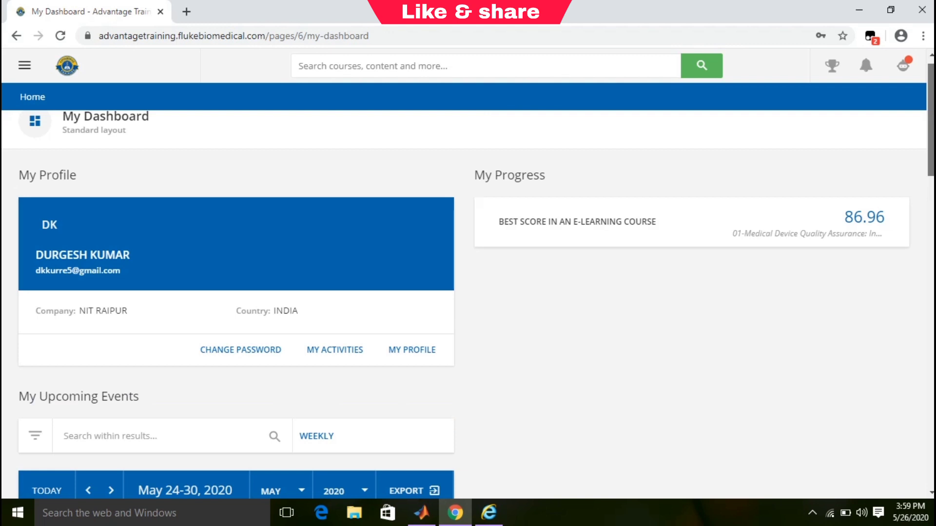
scroll(468, 293, "down", 2)
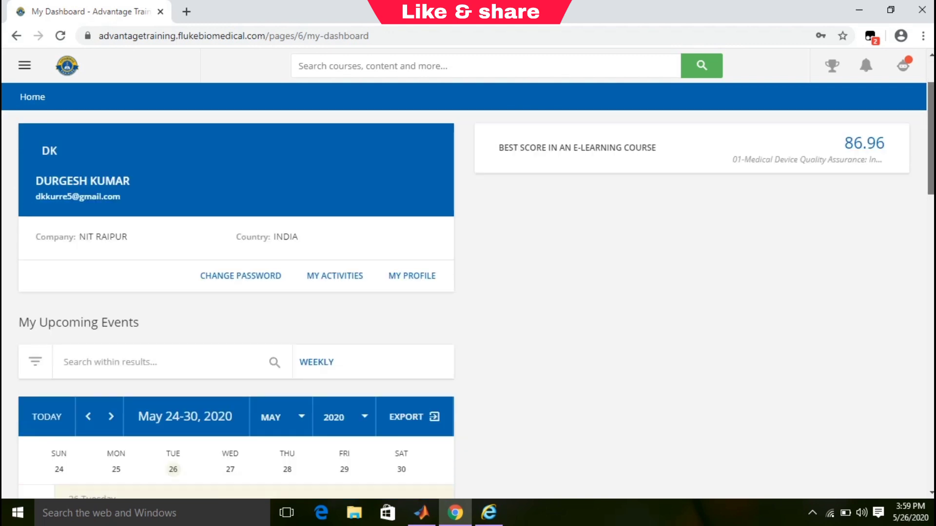
scroll(468, 292, "up", 2)
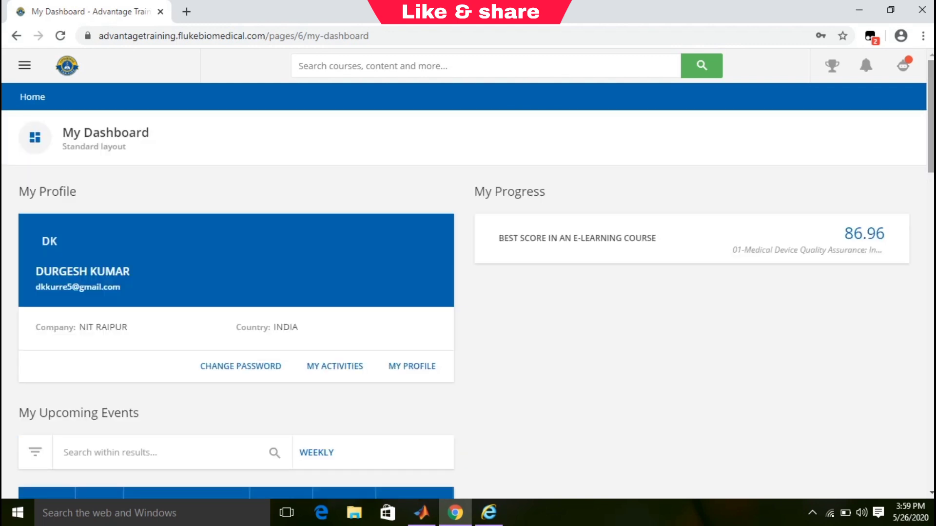
Open the Course catalog from the site's navigation menu.
left_click(22, 68)
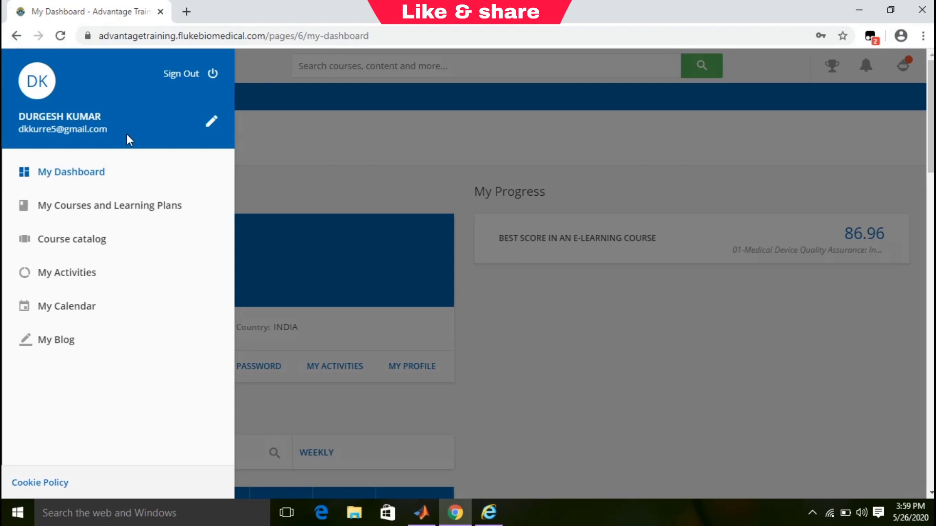
left_click(80, 246)
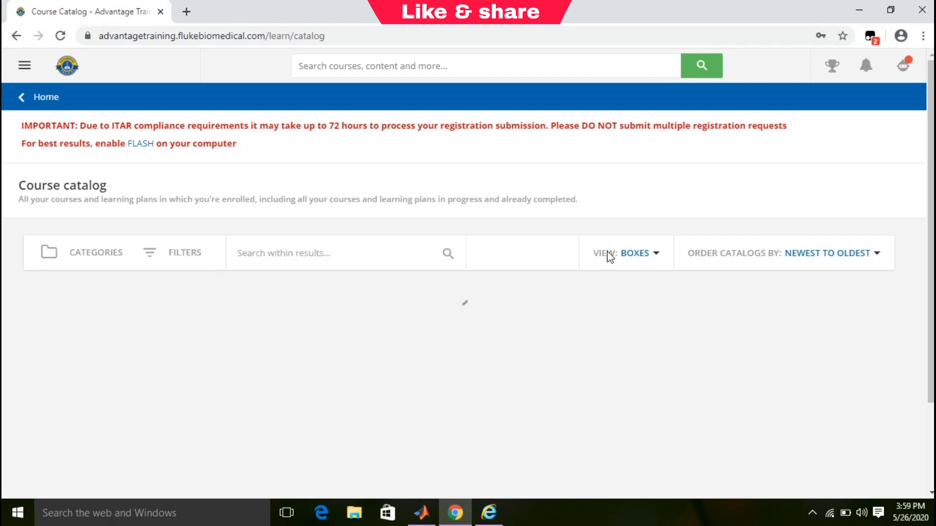
scroll(463, 293, "down", 2)
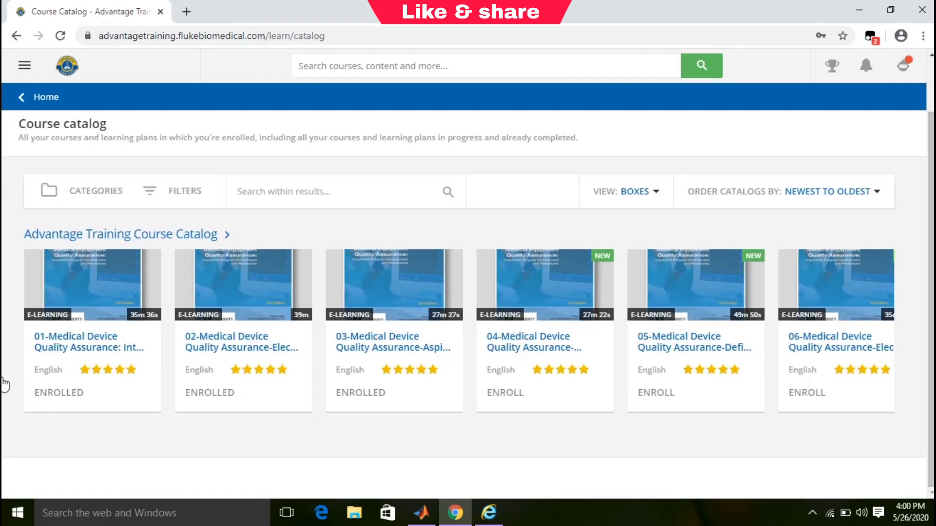
scroll(390, 312, "down", 1)
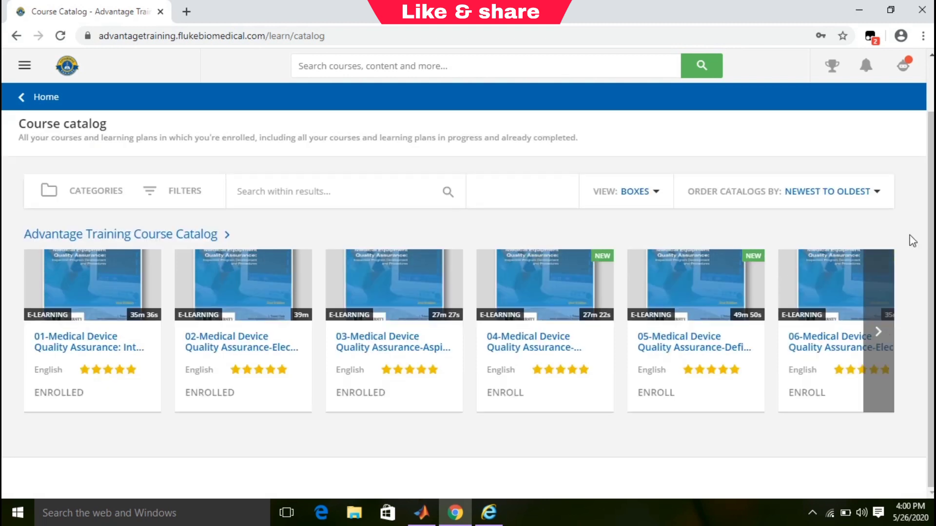
Page forward through the course carousel to its last courses, then back to course 12.
left_click(884, 308)
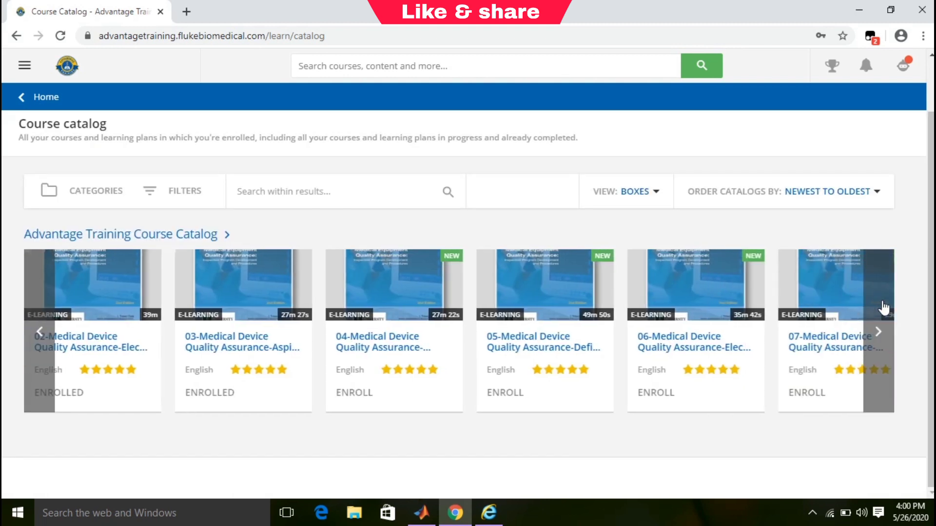
left_click(884, 308)
left_click(884, 308)
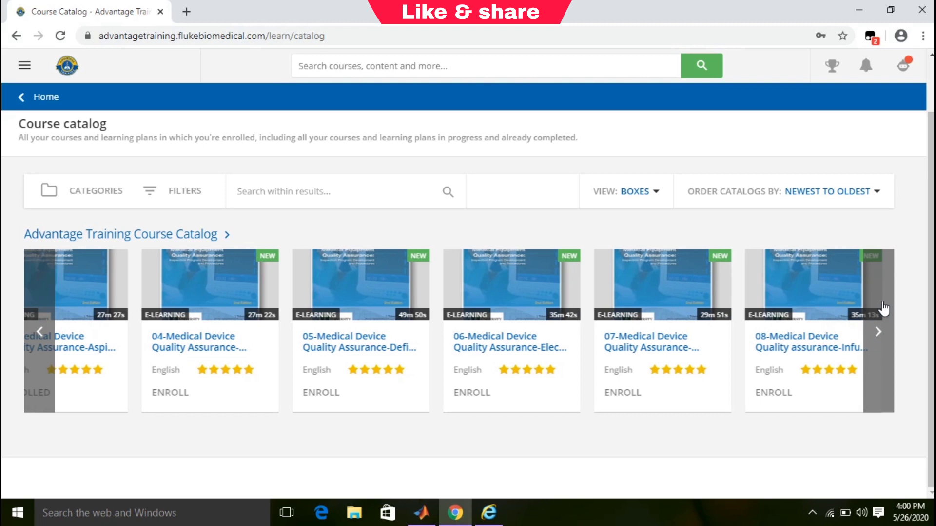
left_click(884, 308)
left_click(884, 309)
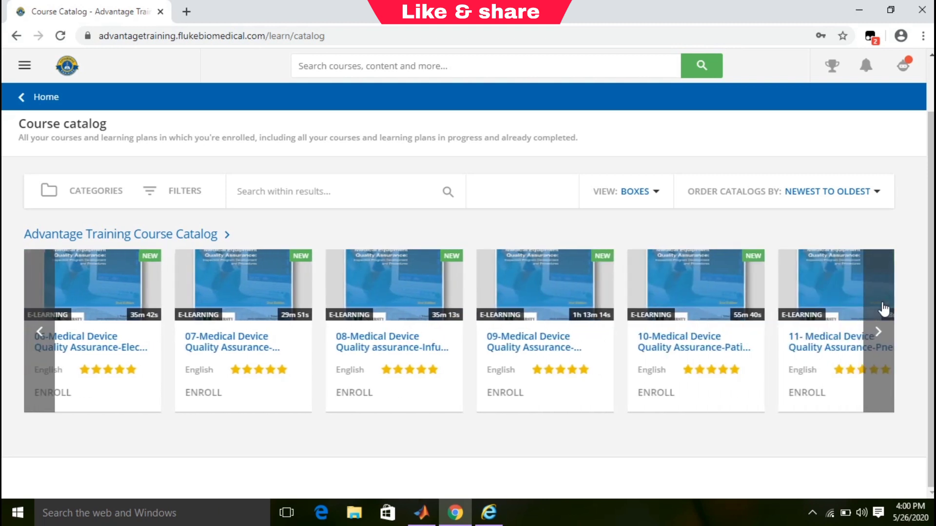
left_click(884, 308)
left_click(884, 309)
left_click(884, 309)
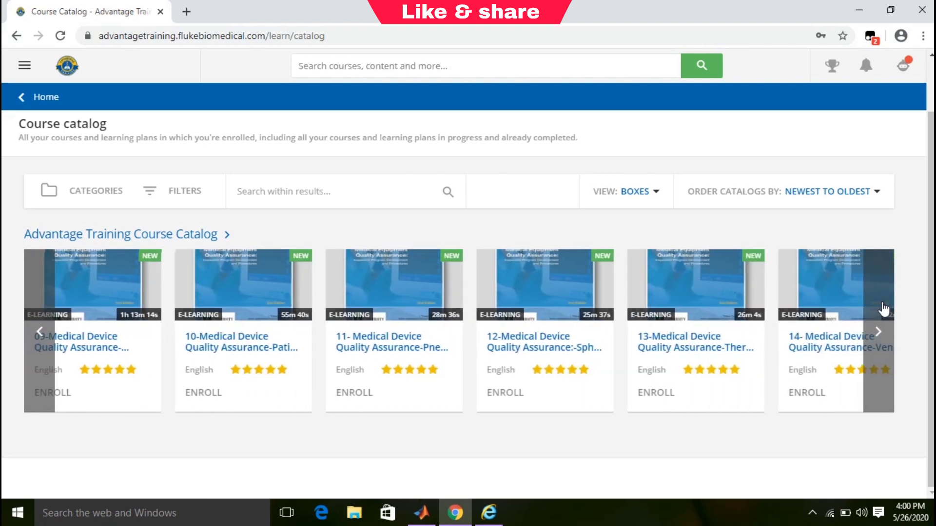
left_click(883, 309)
left_click(883, 309)
left_click(884, 309)
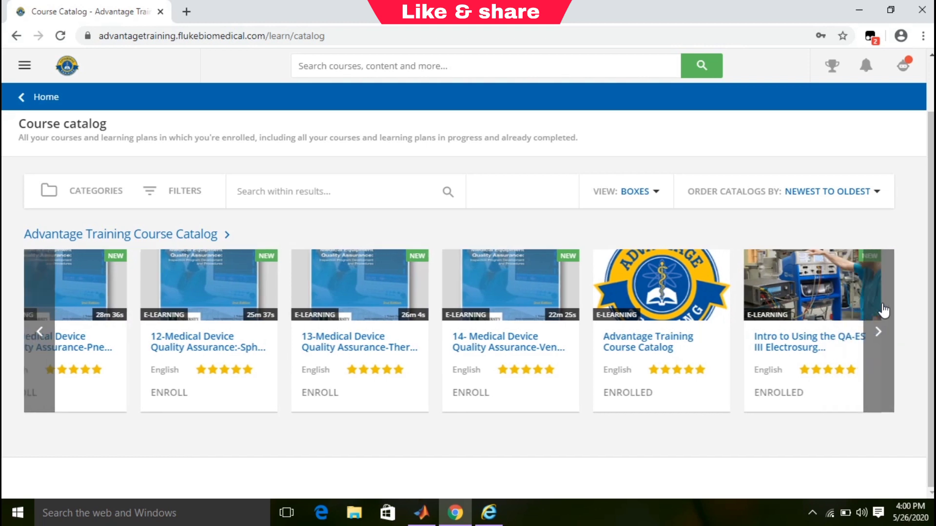
left_click(884, 310)
left_click(884, 311)
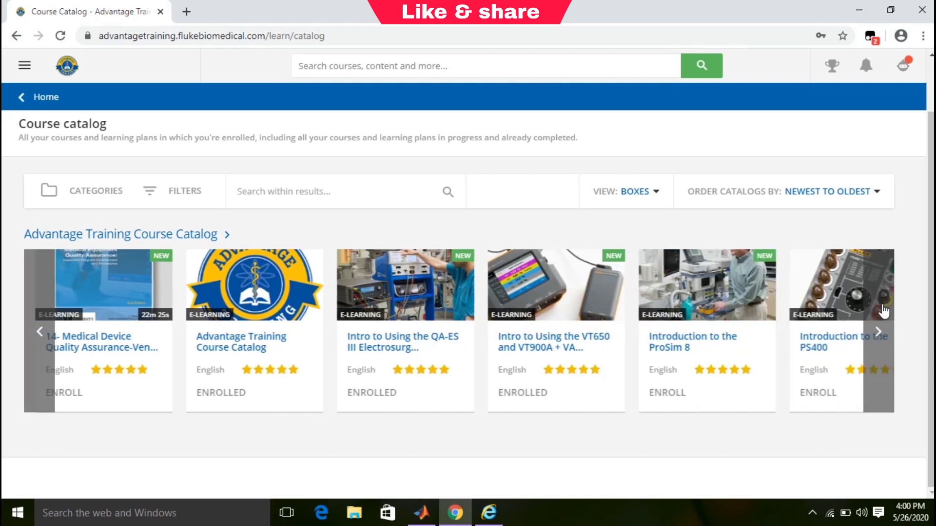
left_click(885, 311)
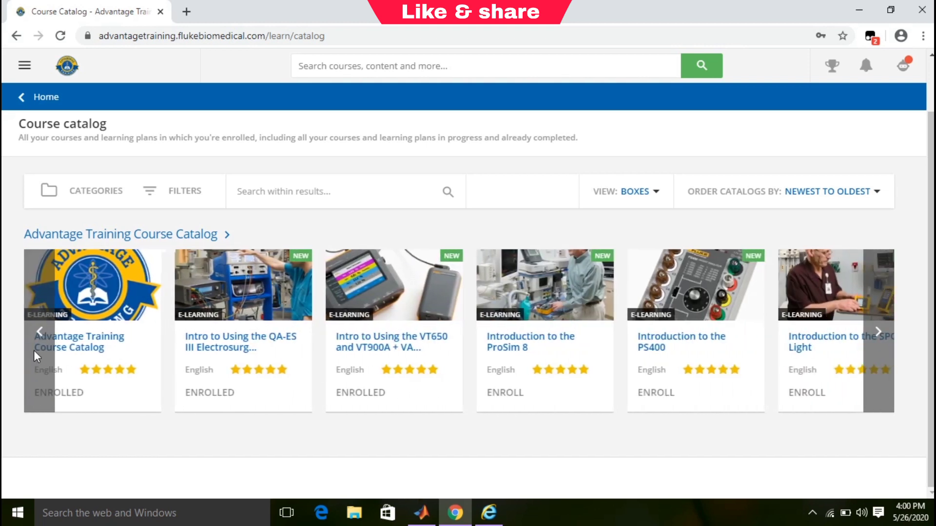
left_click(31, 352)
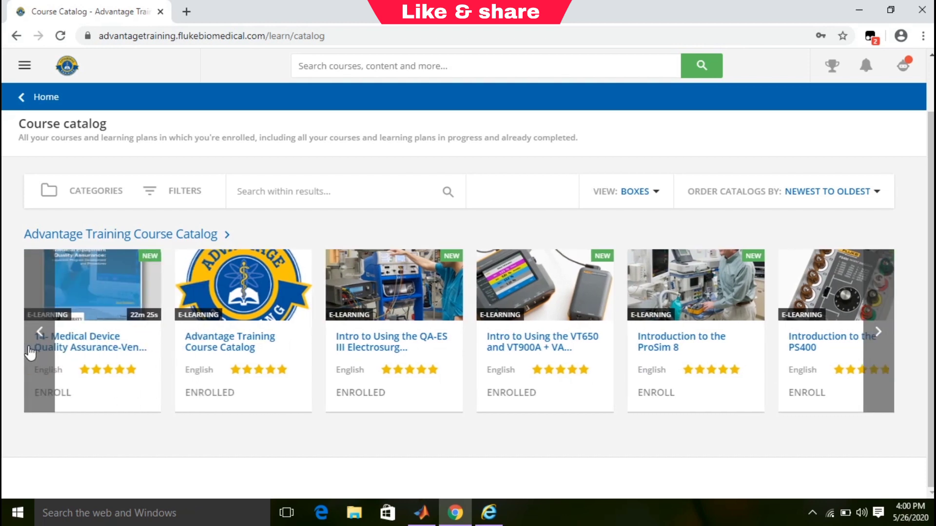
left_click(30, 352)
left_click(30, 352)
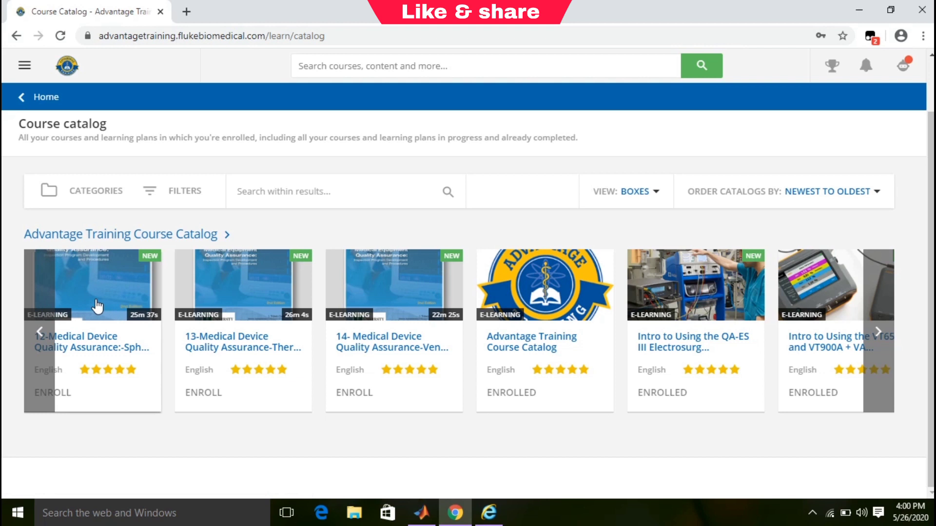
left_click(43, 331)
left_click(215, 348)
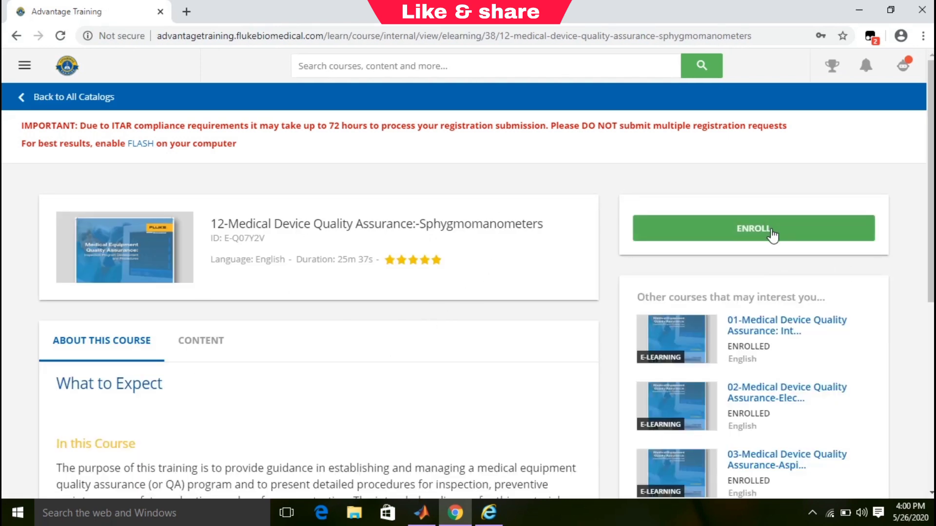
left_click(772, 236)
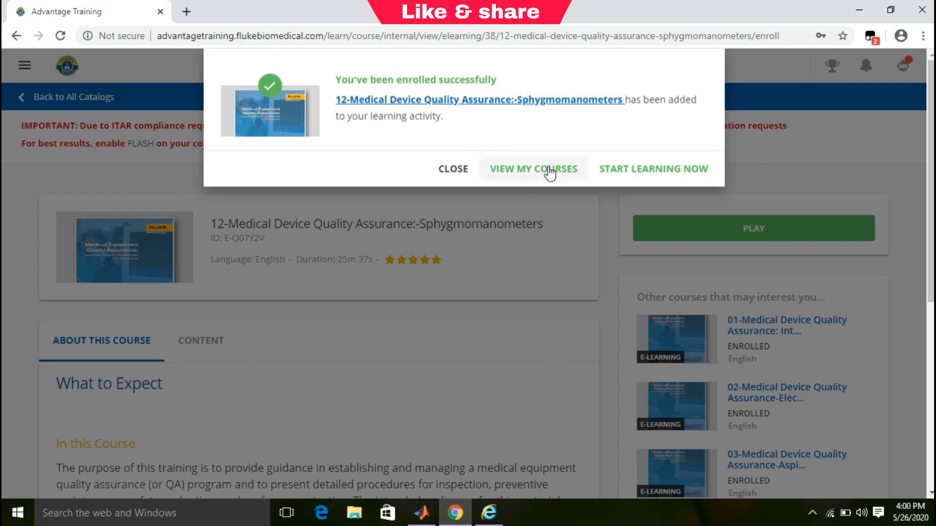
left_click(626, 178)
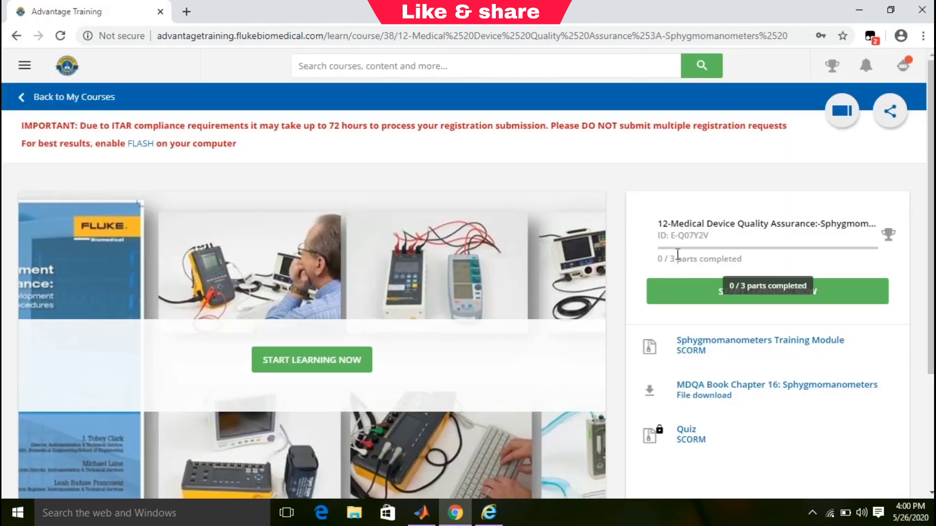
scroll(930, 195, "down", 4)
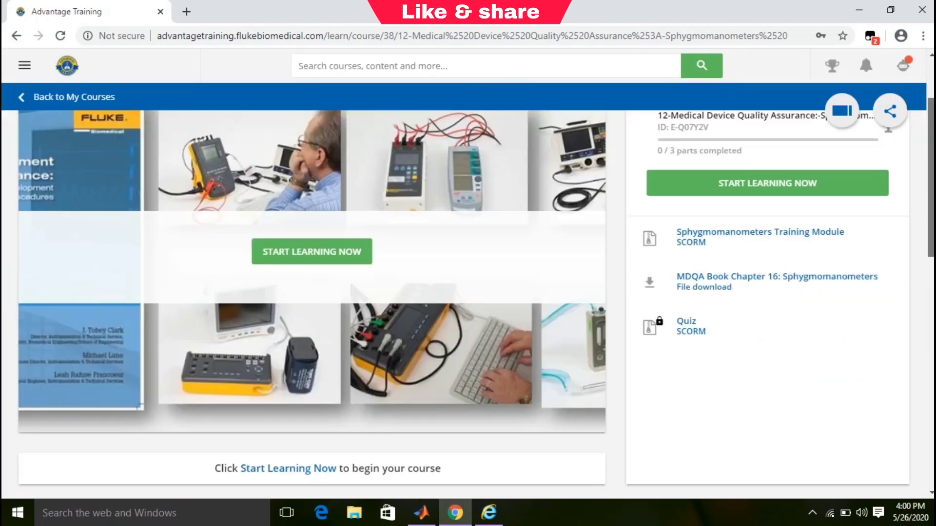
scroll(617, 329, "up", 2)
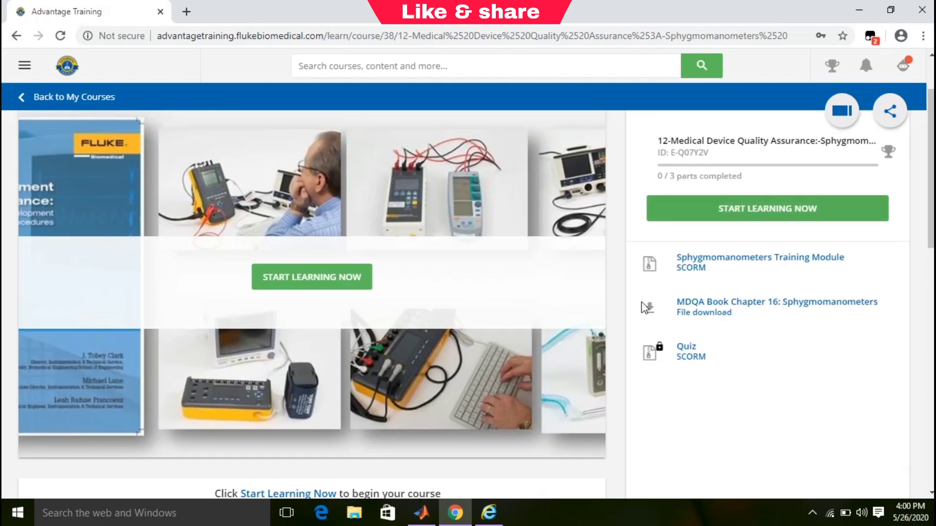
scroll(930, 243, "down", 6)
scroll(468, 304, "down", 4)
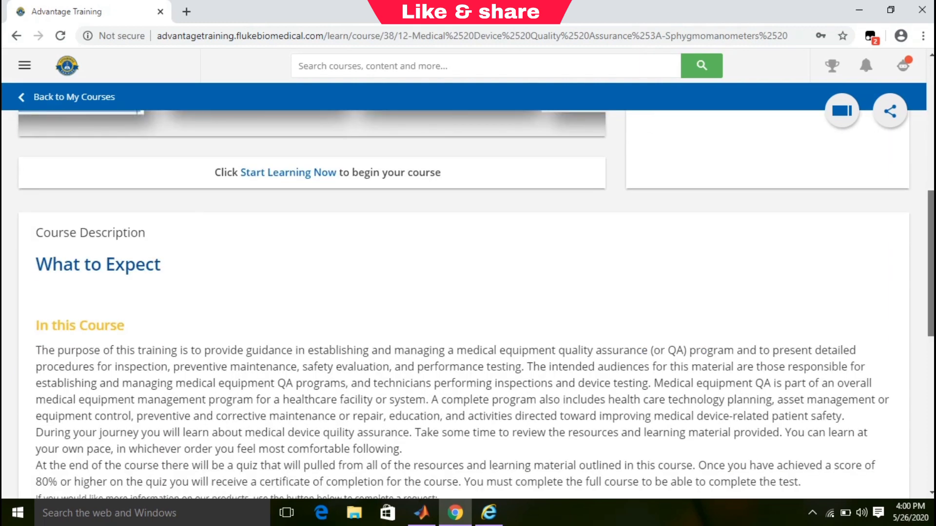
scroll(477, 307, "up", 1)
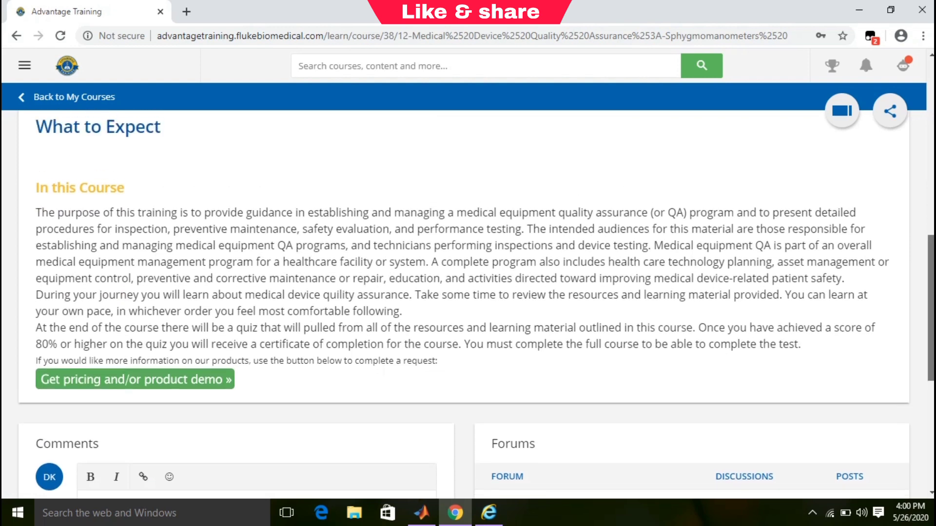
scroll(476, 310, "up", 2)
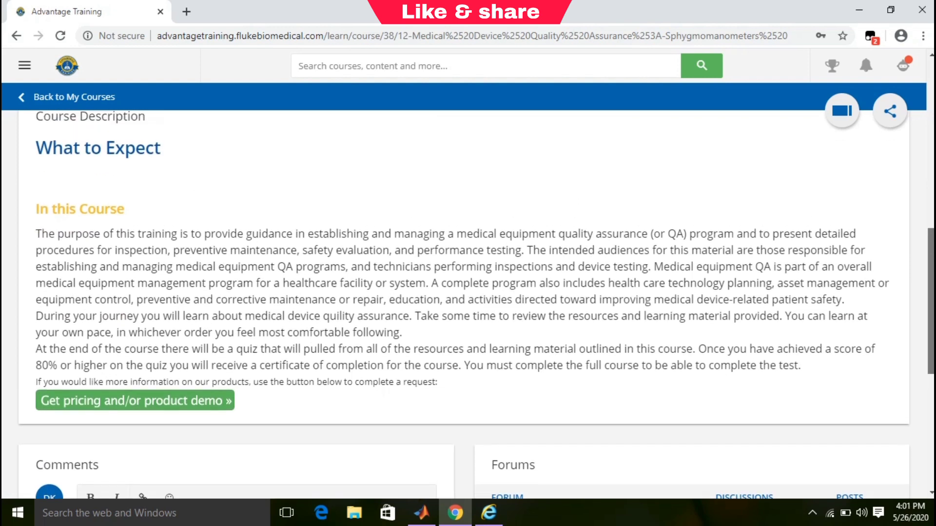
scroll(475, 310, "up", 5)
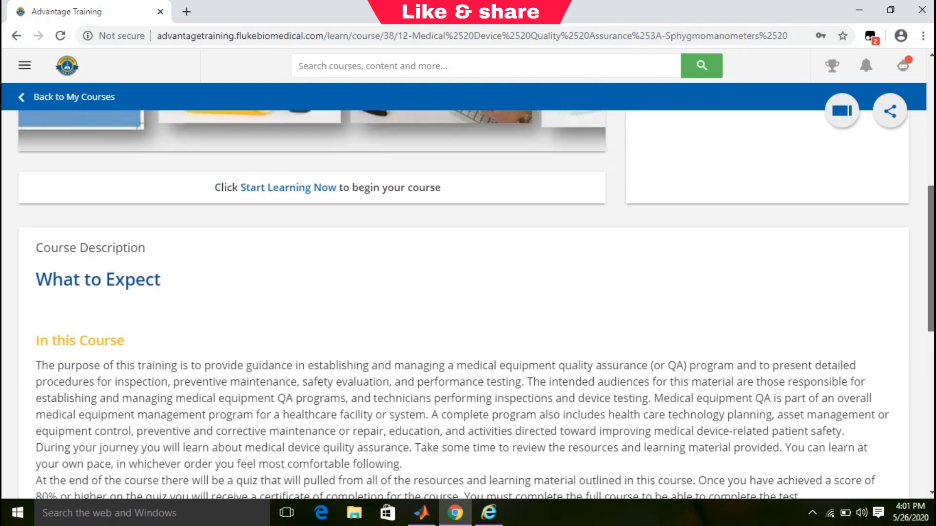
scroll(476, 310, "up", 2)
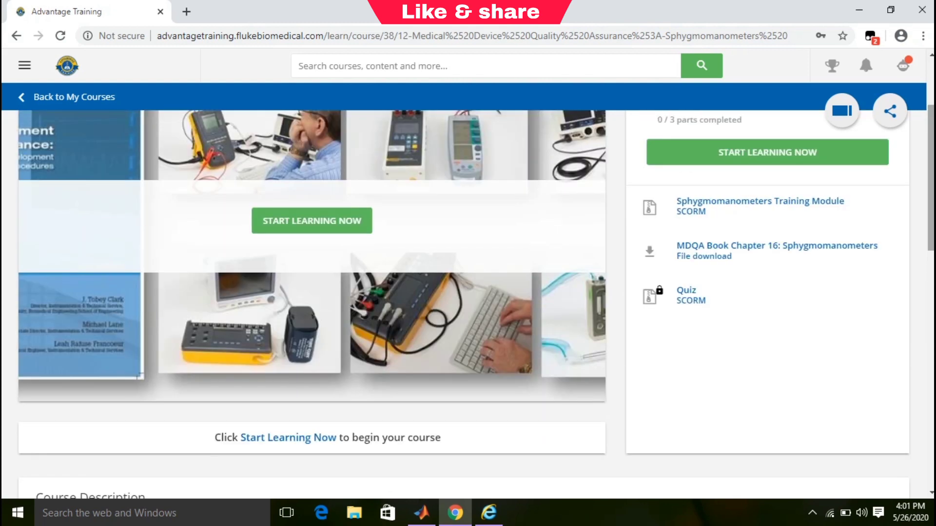
scroll(476, 310, "up", 2)
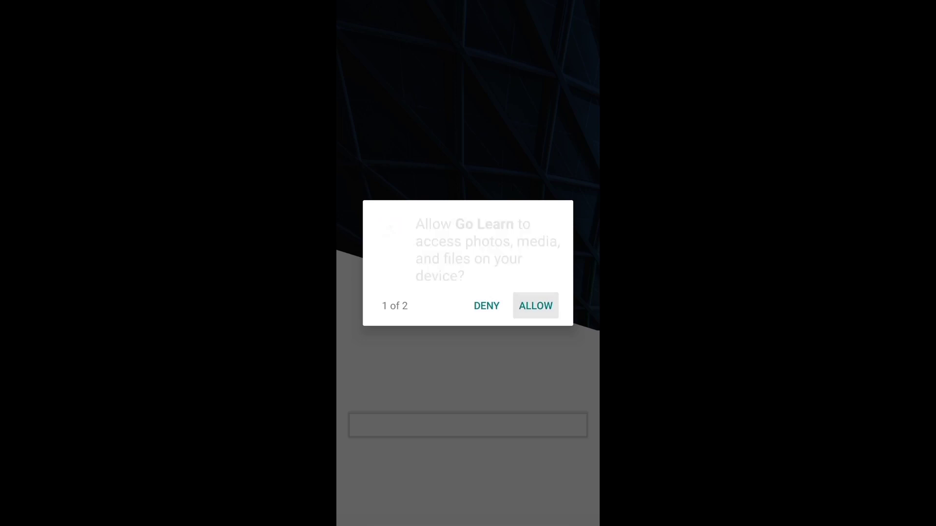
left_click(536, 306)
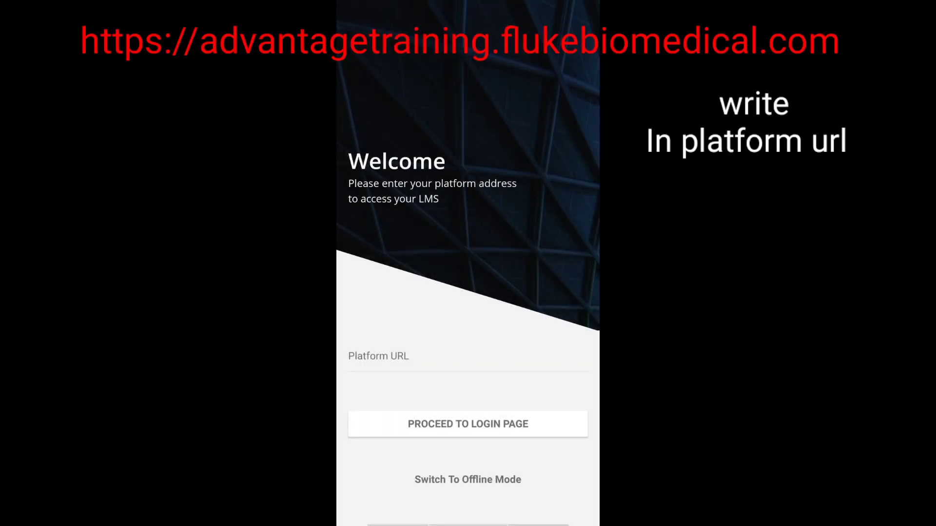
type("htt")
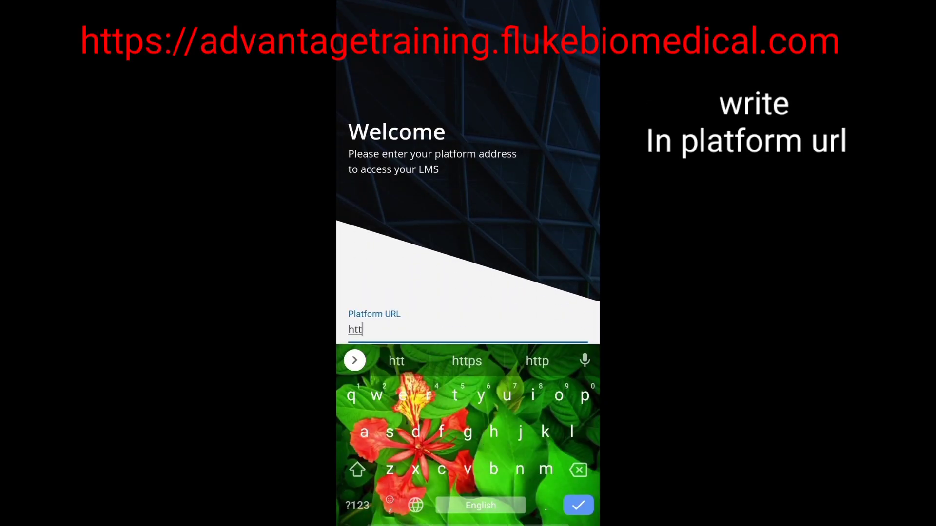
type("ps://")
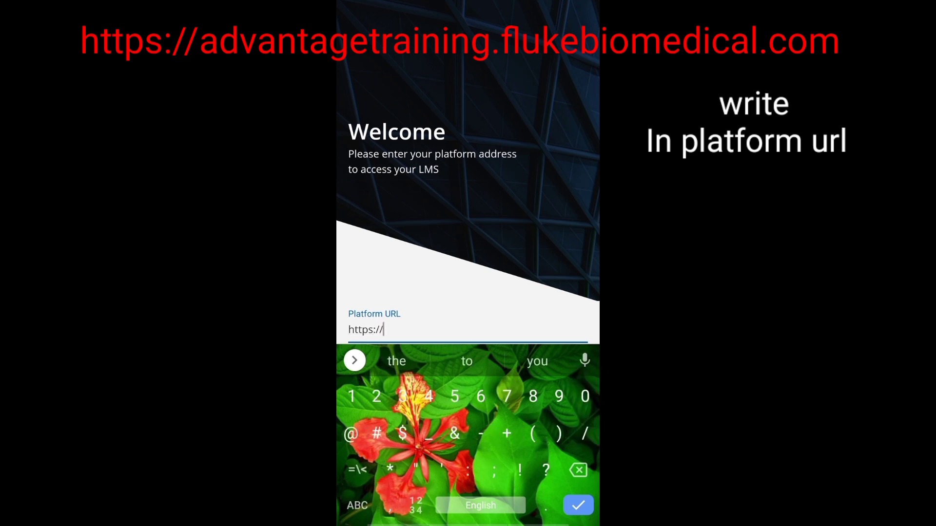
left_click(357, 505)
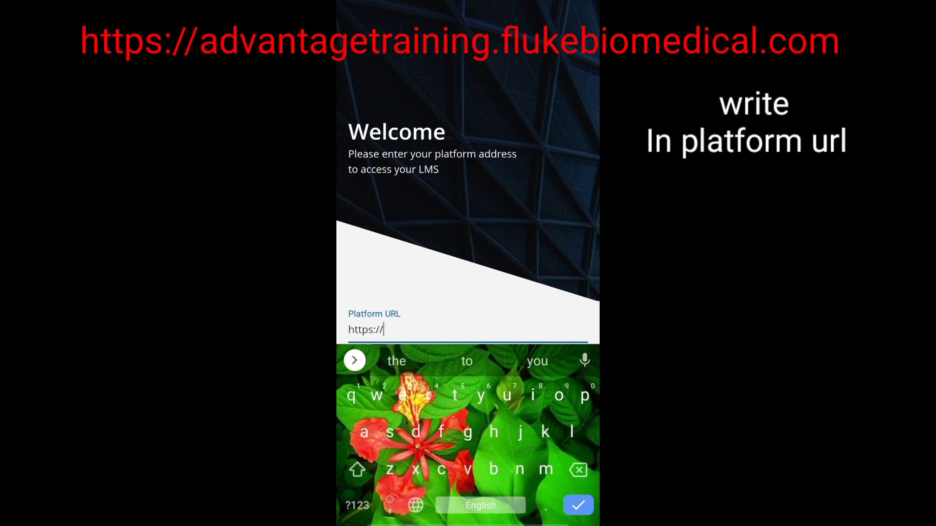
type("//ad")
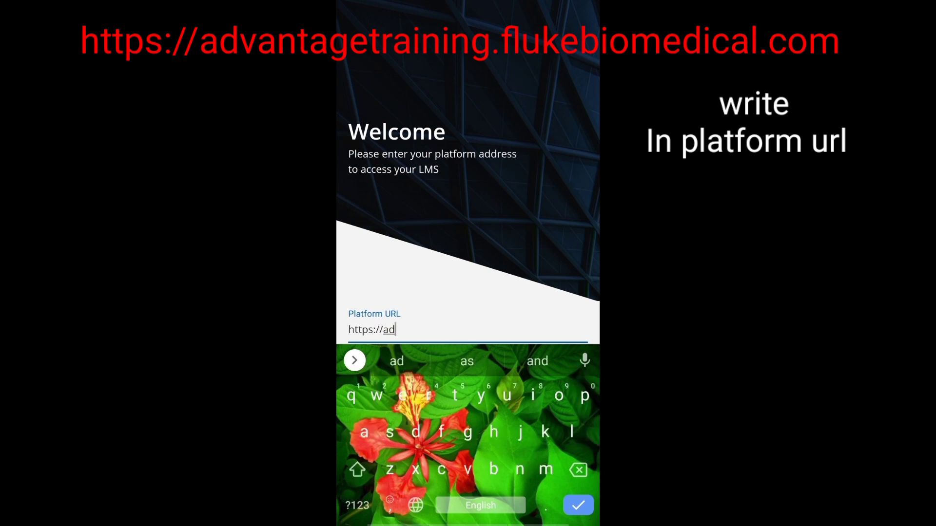
type("vantage")
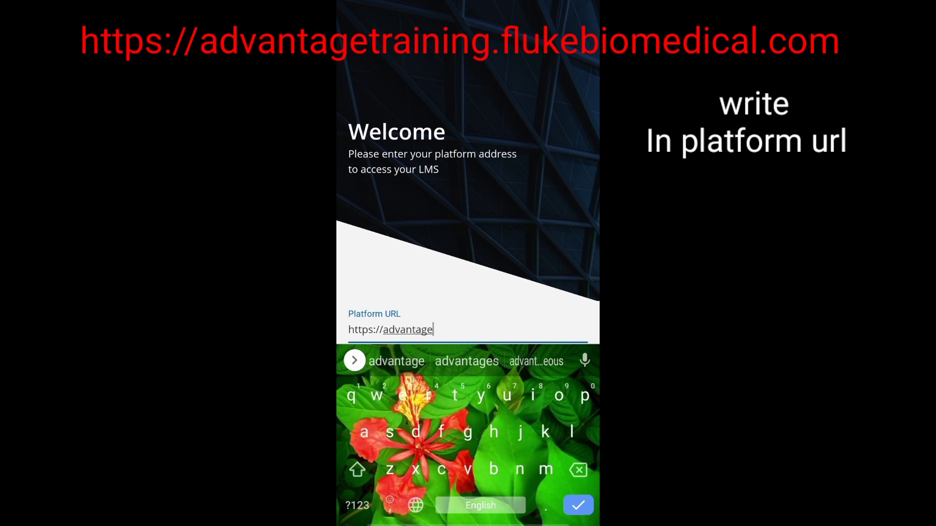
type("trainin")
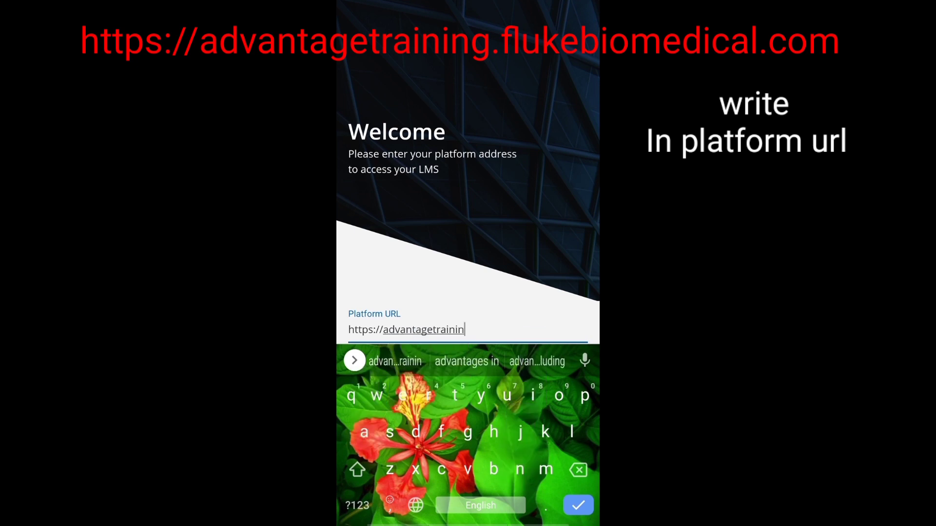
type("g.f")
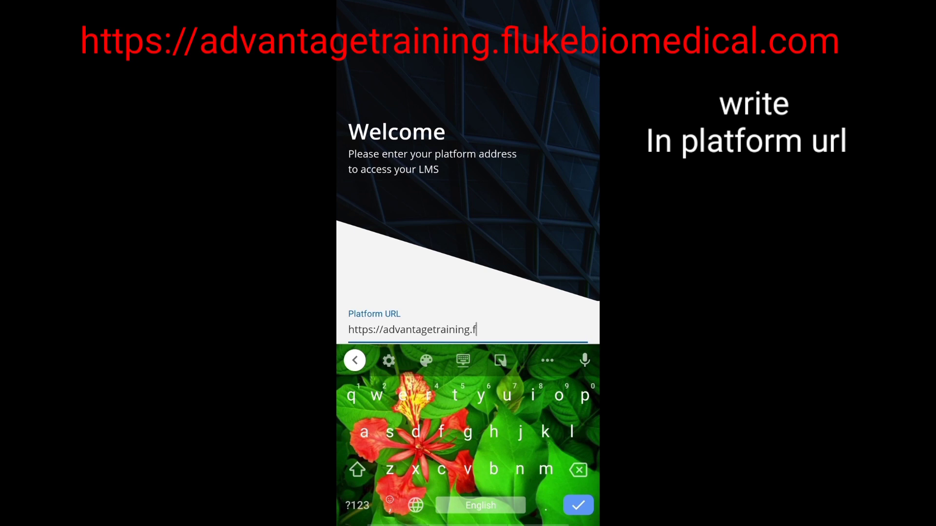
type("lukebiomedica")
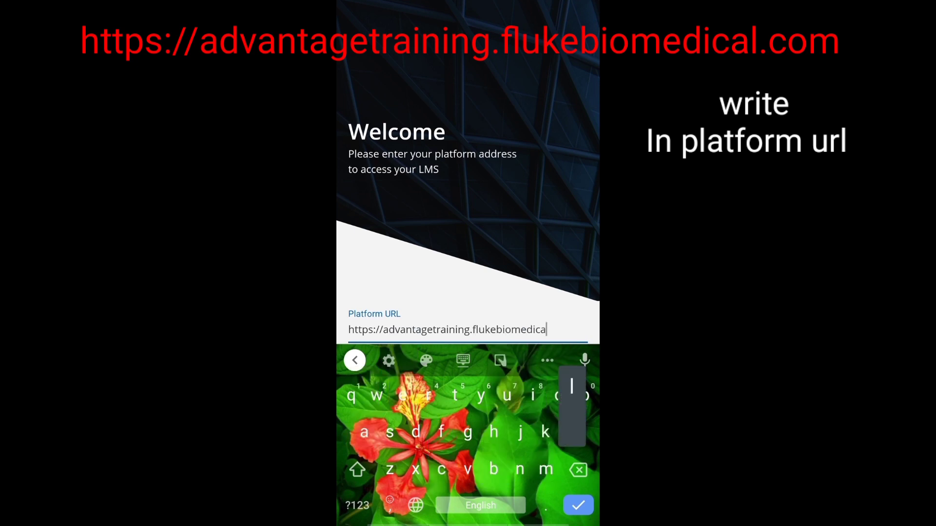
type("l.com")
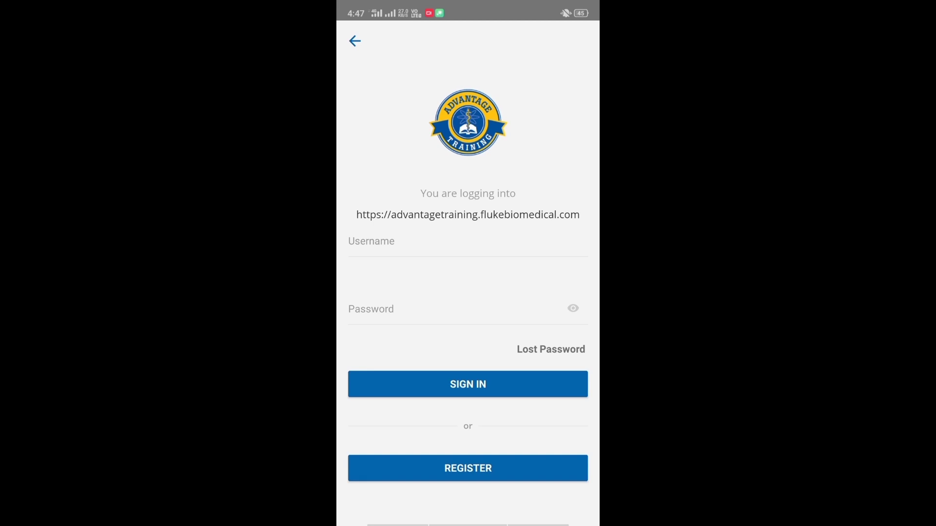
Look over the registration form, return to the login screen, and enter the account username.
left_click(468, 468)
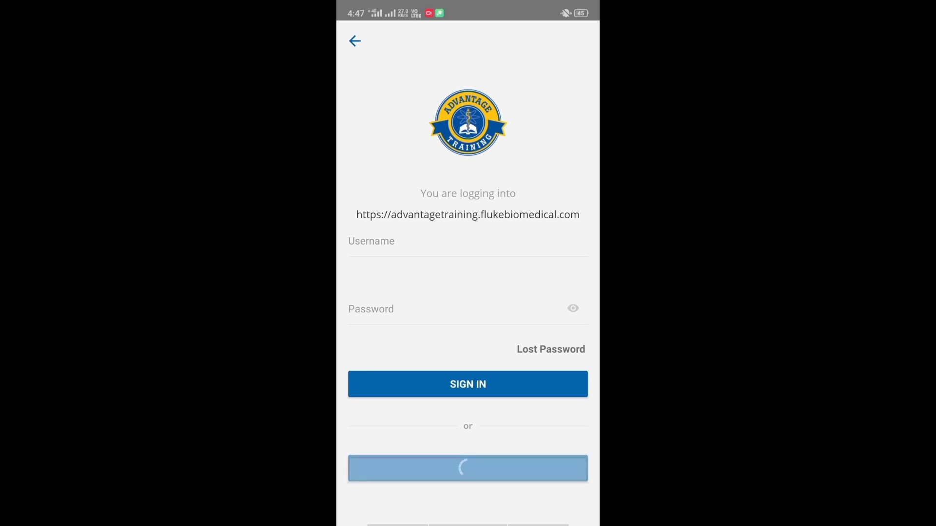
scroll(468, 292, "down", 5)
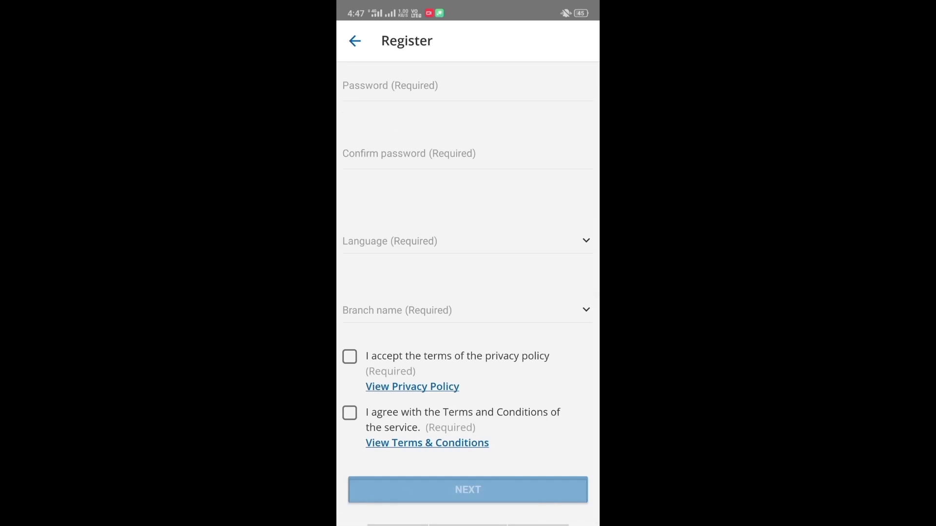
scroll(468, 293, "up", 5)
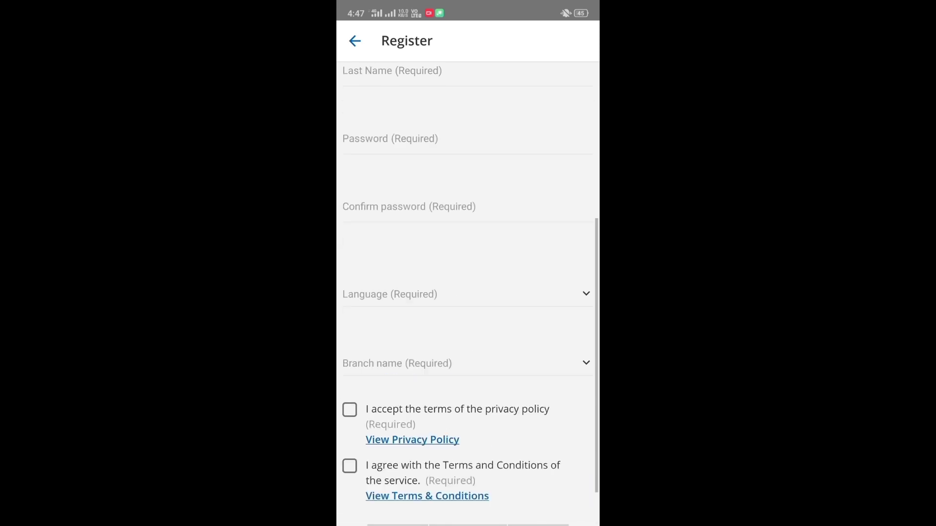
scroll(468, 292, "down", 1)
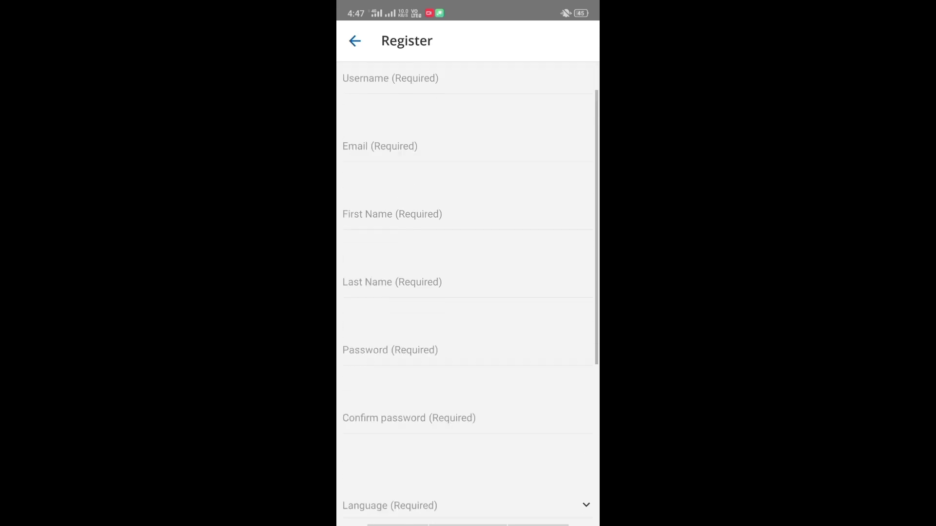
scroll(468, 293, "up", 1)
scroll(468, 292, "down", 5)
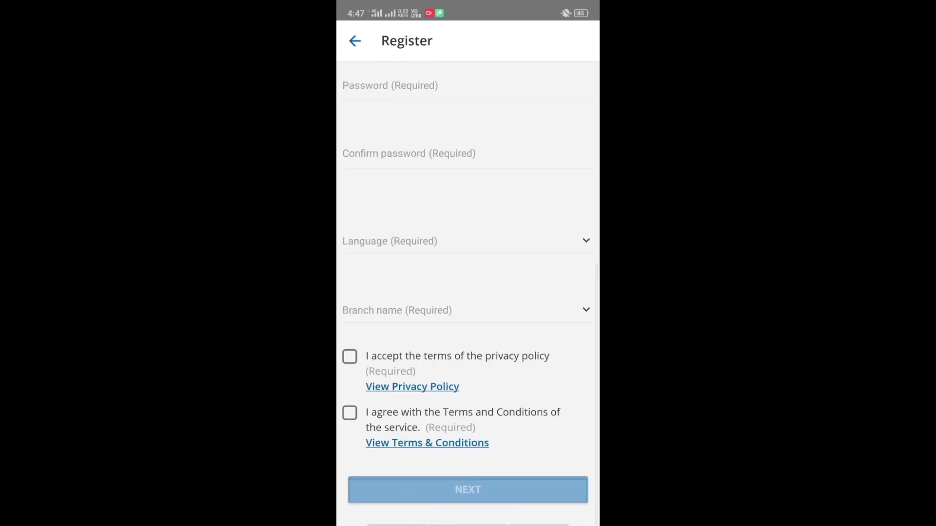
key("Escape")
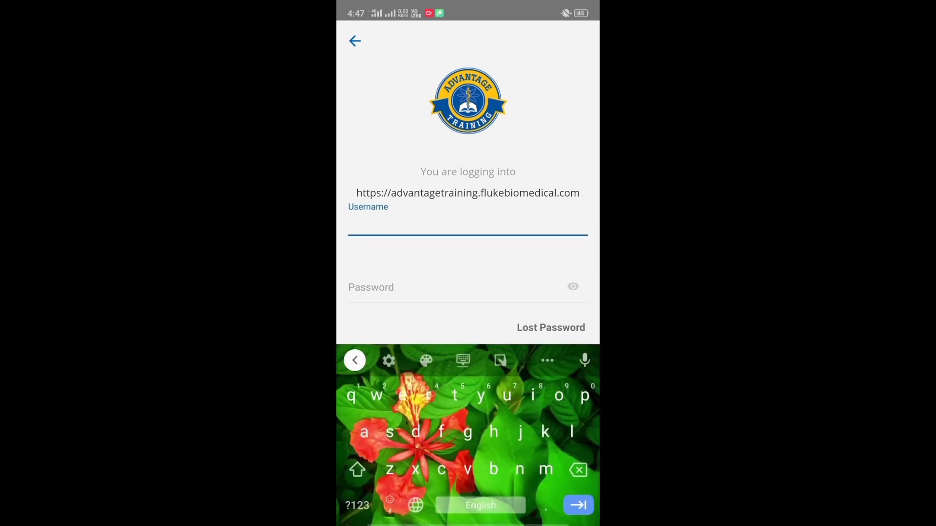
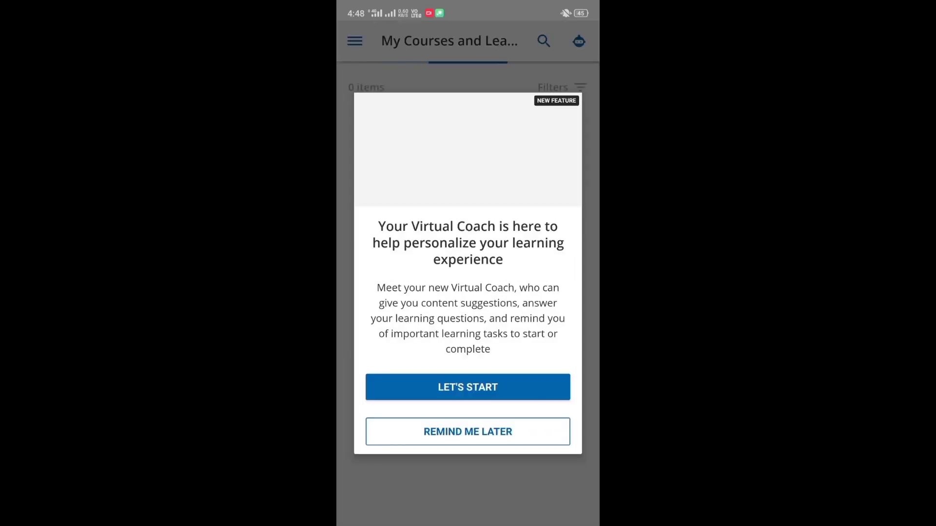
Postpone the Virtual Coach introduction and scroll through My Courses.
left_click(468, 432)
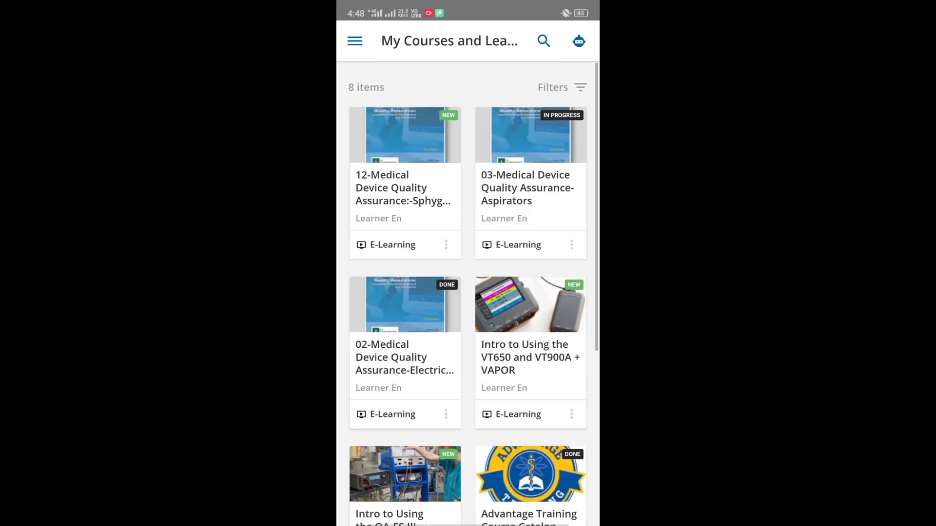
scroll(529, 344, "down", 1)
scroll(467, 292, "down", 5)
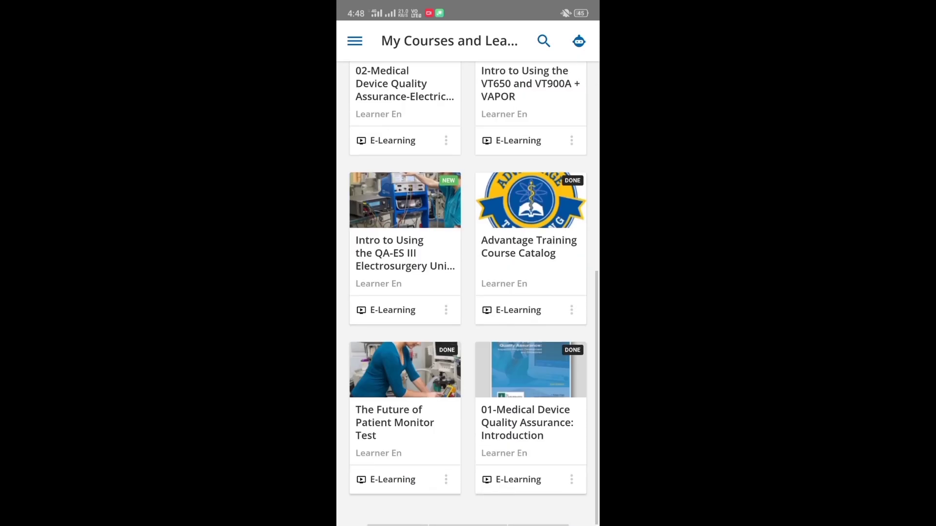
scroll(468, 292, "up", 5)
Open the Course catalog from the app menu and scroll its course list.
left_click(354, 41)
left_click(380, 200)
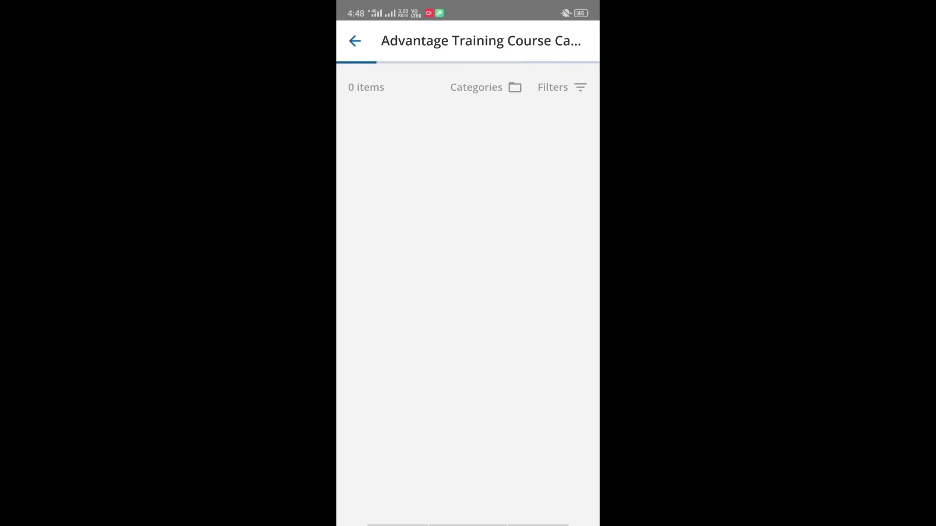
scroll(468, 293, "down", 15)
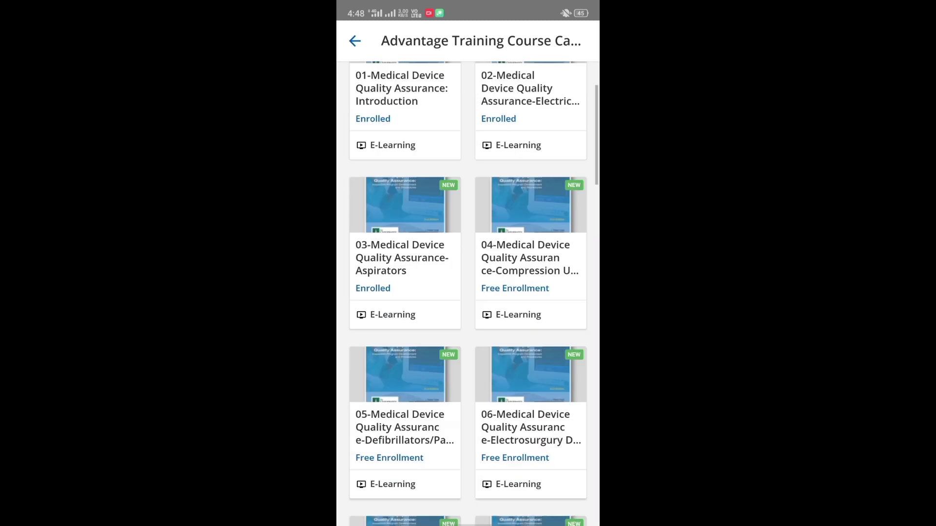
scroll(468, 292, "up", 15)
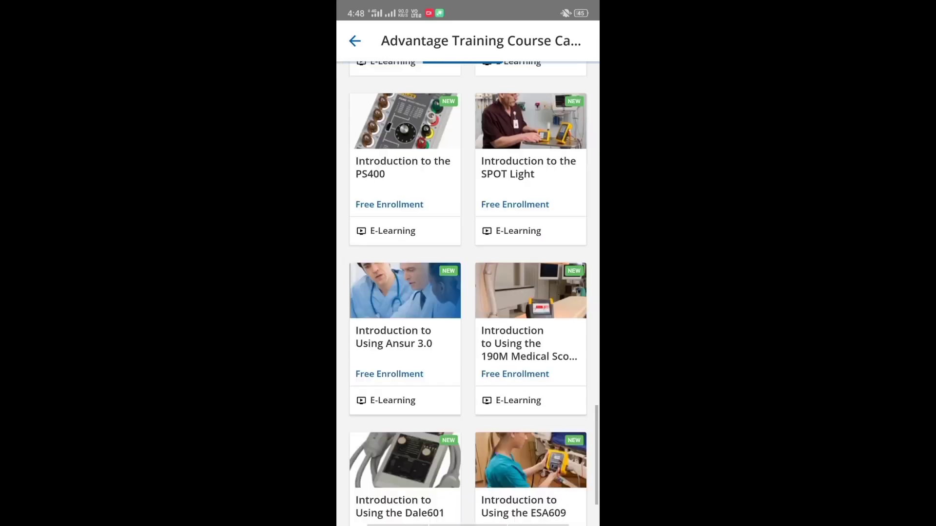